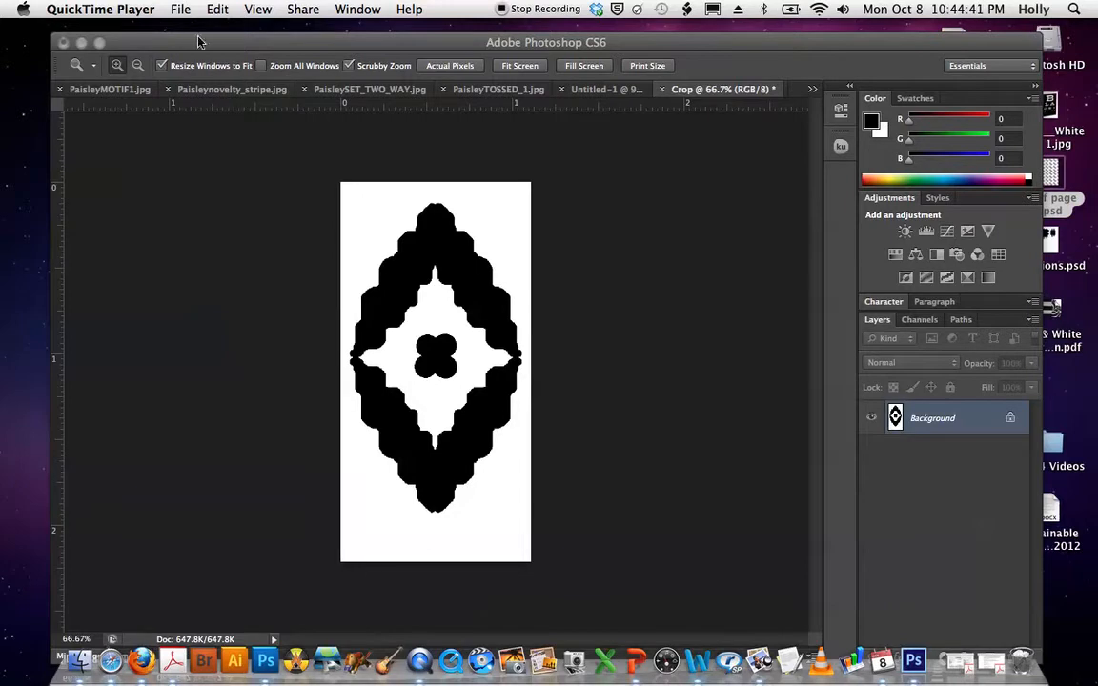
Resize the Crop image to 332 pixels wide using Nearest Neighbor (preserve hard edges) resampling
{"action": "left_click", "coordinate": [234, 48]}
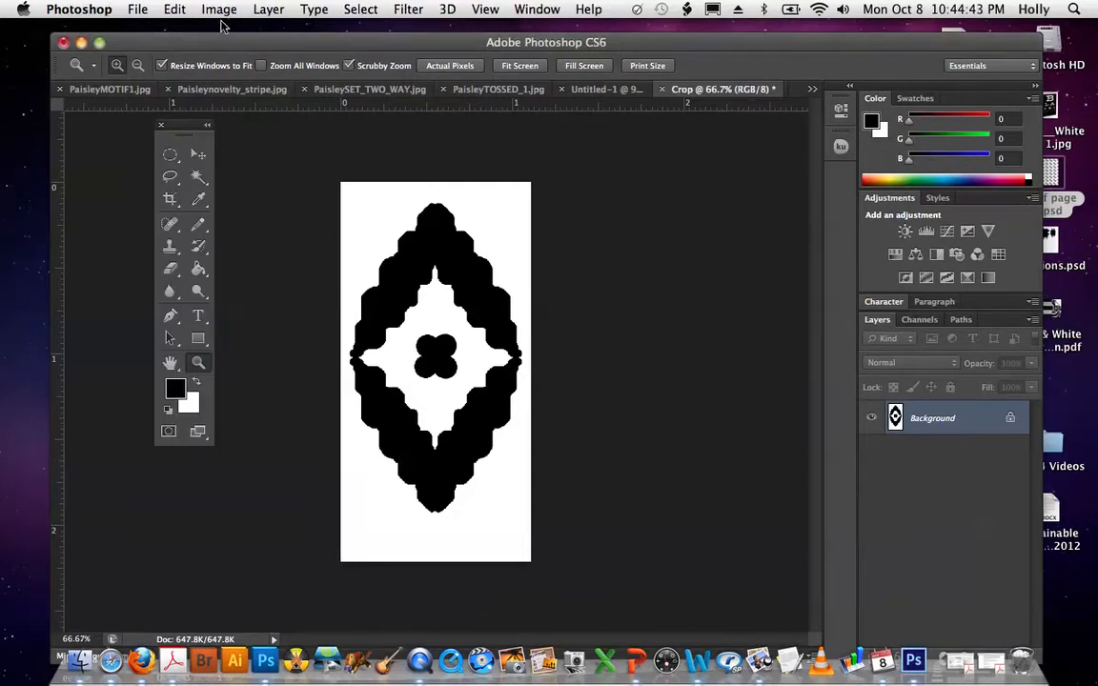
{"action": "left_click", "coordinate": [220, 12]}
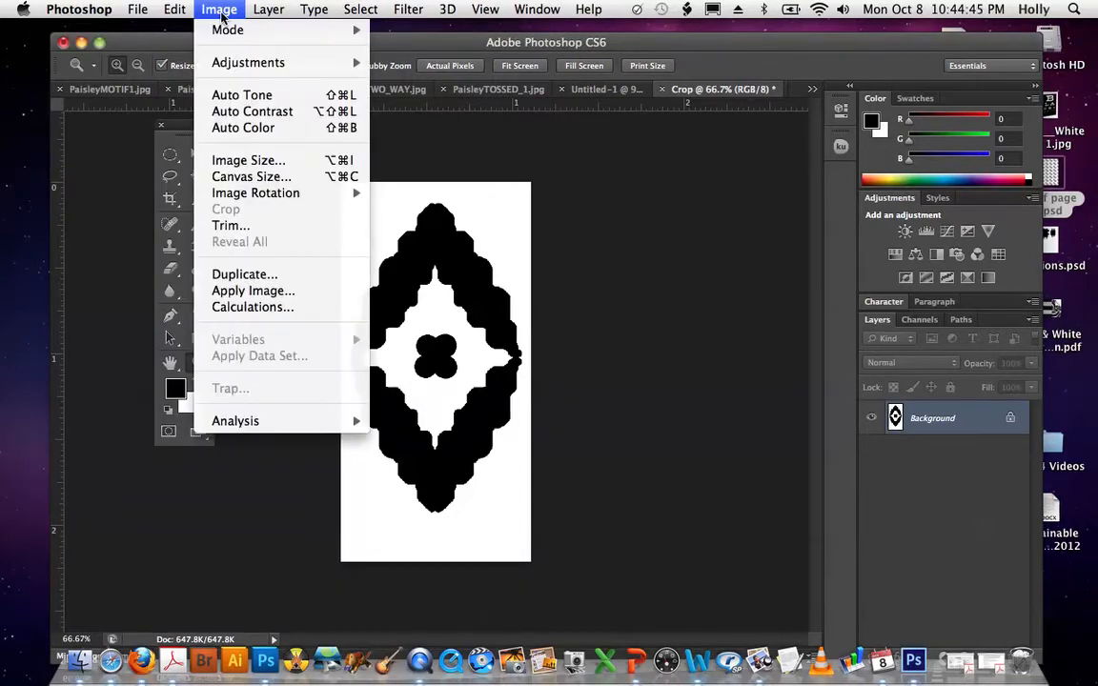
{"action": "left_click", "coordinate": [236, 162]}
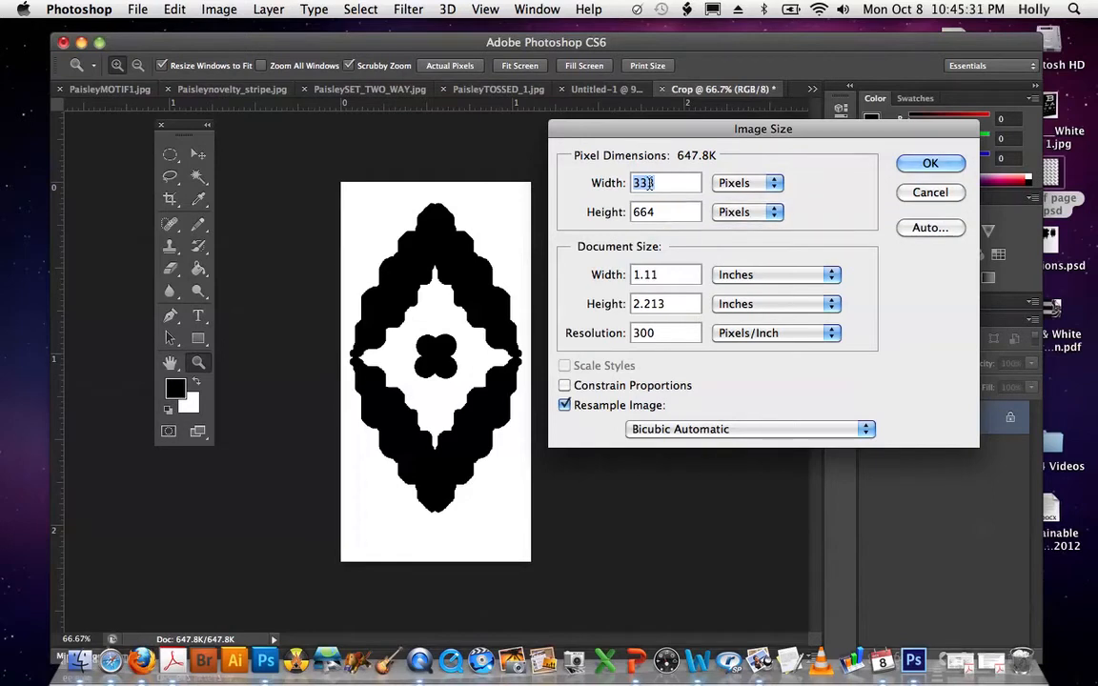
{"action": "type", "text": "332"}
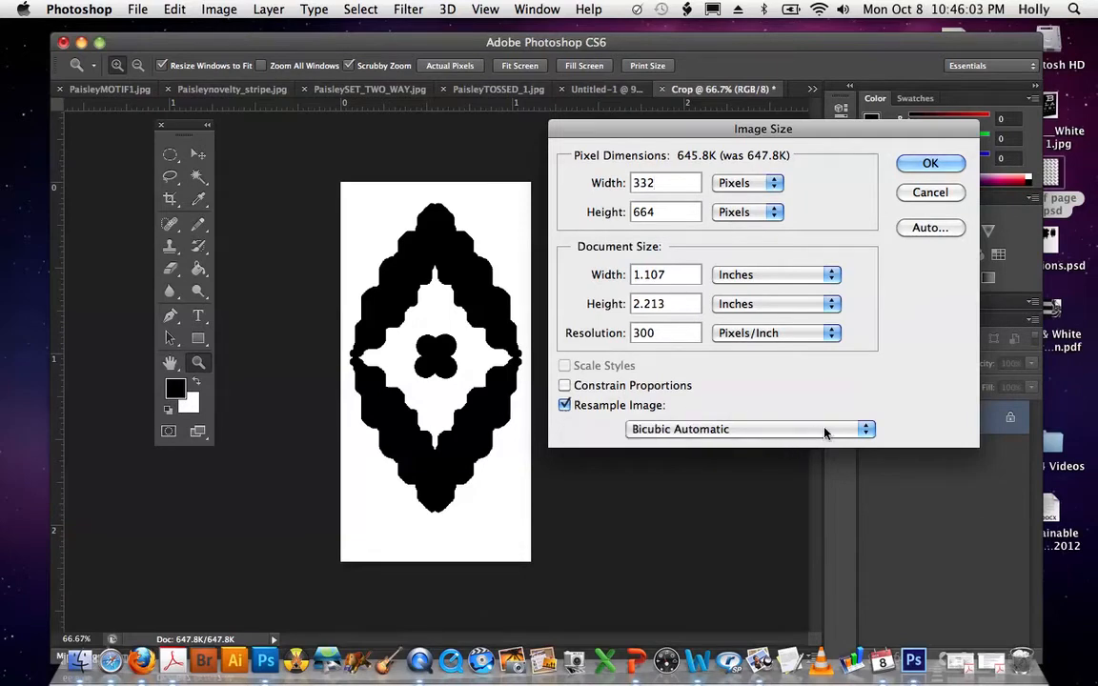
{"action": "left_click", "coordinate": [863, 430]}
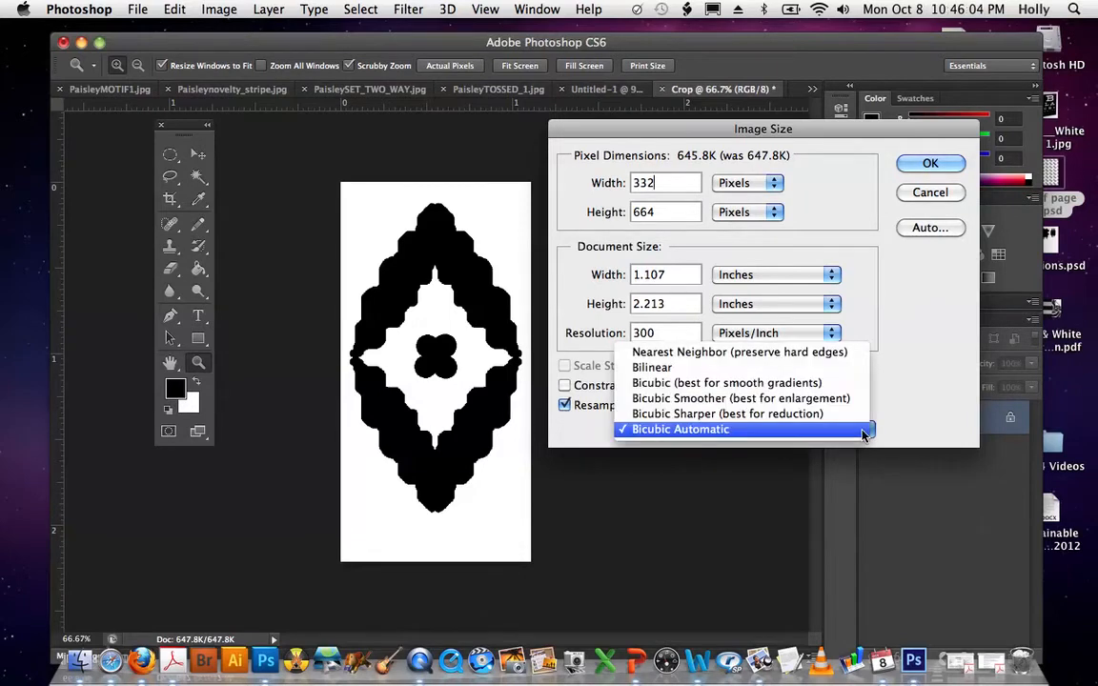
{"action": "left_click", "coordinate": [782, 353]}
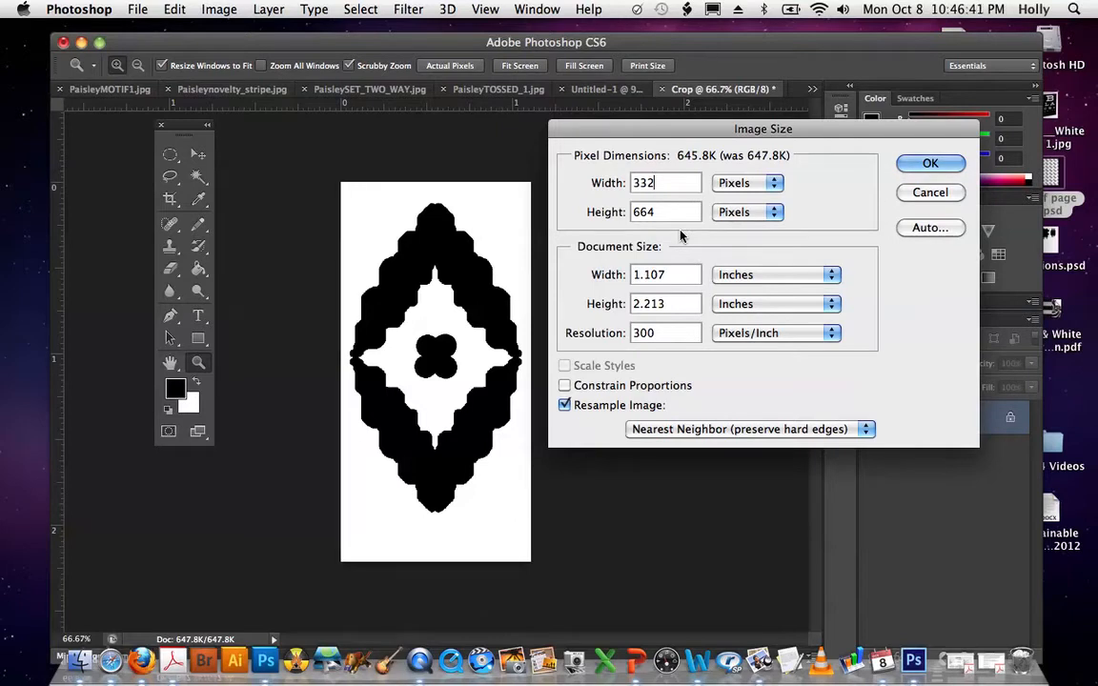
{"action": "left_click", "coordinate": [927, 165]}
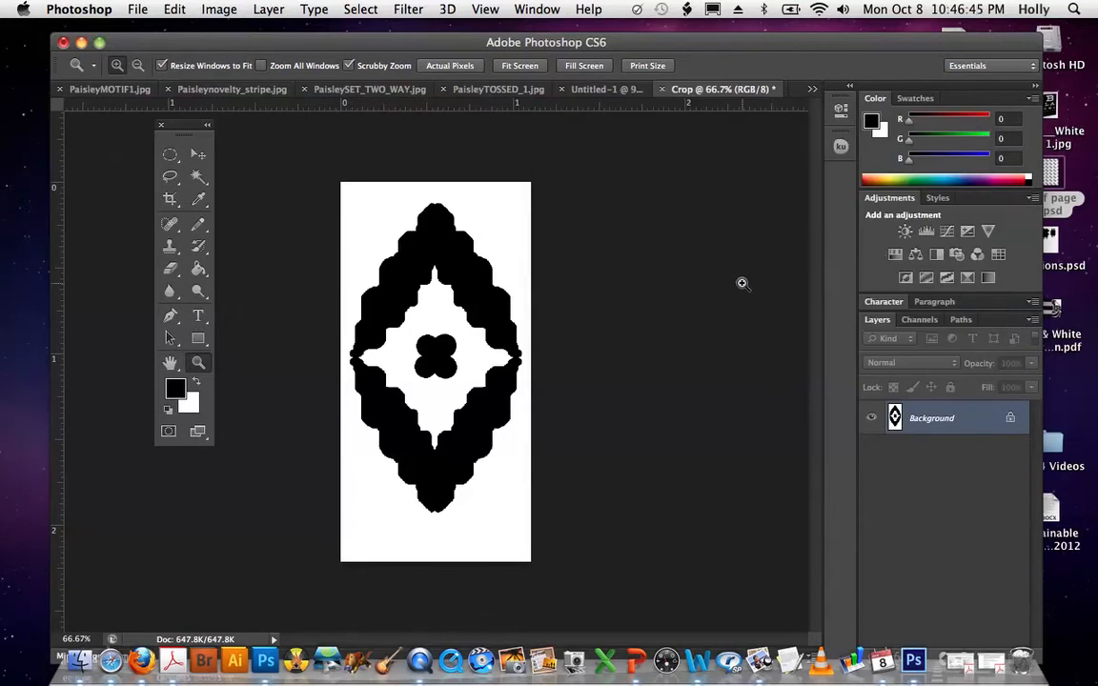
Apply the Offset filter with 166 pixels horizontal, 332 pixels vertical and undefined areas set to Wrap Around
{"action": "left_click", "coordinate": [408, 9]}
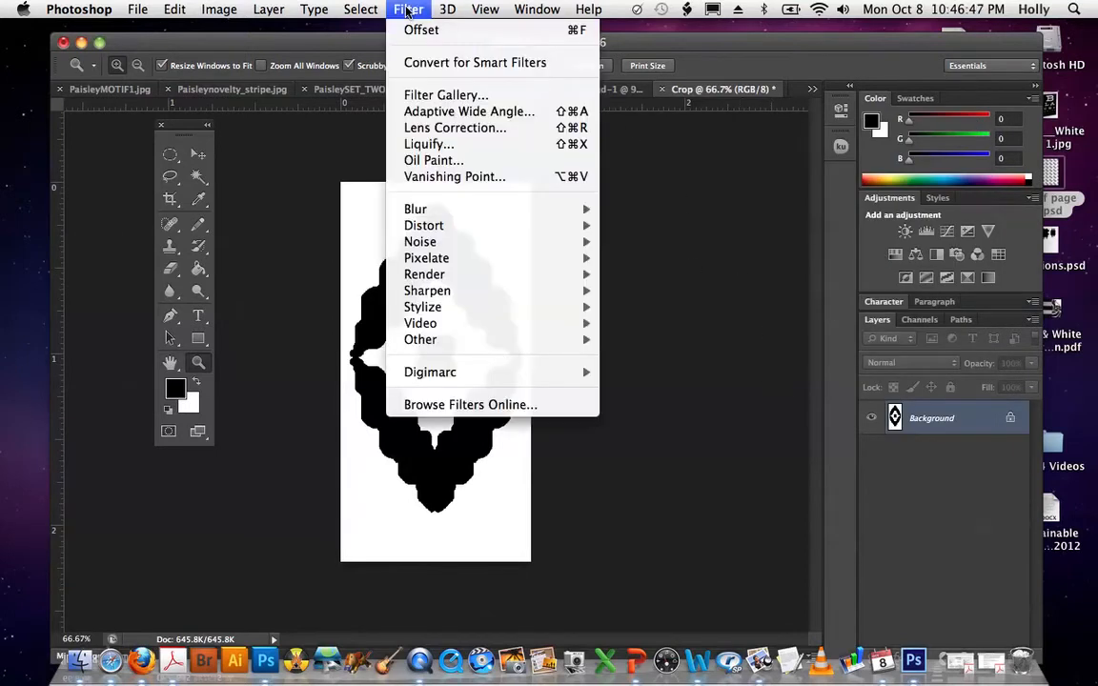
{"action": "mouse_move", "coordinate": [419, 339]}
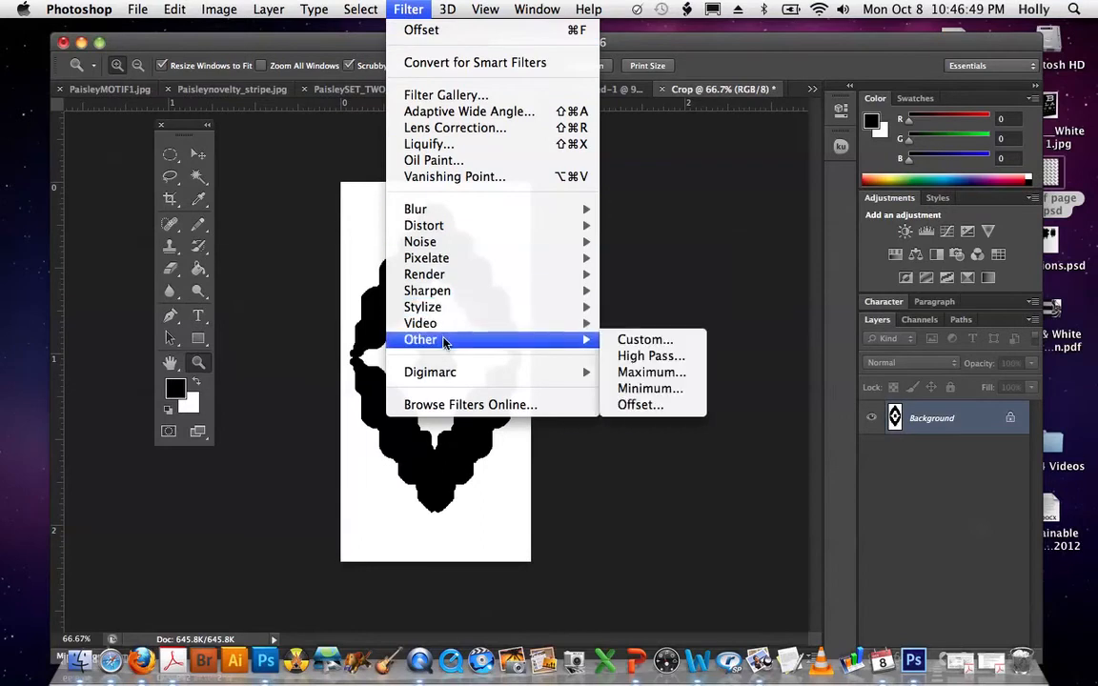
{"action": "left_click", "coordinate": [657, 405]}
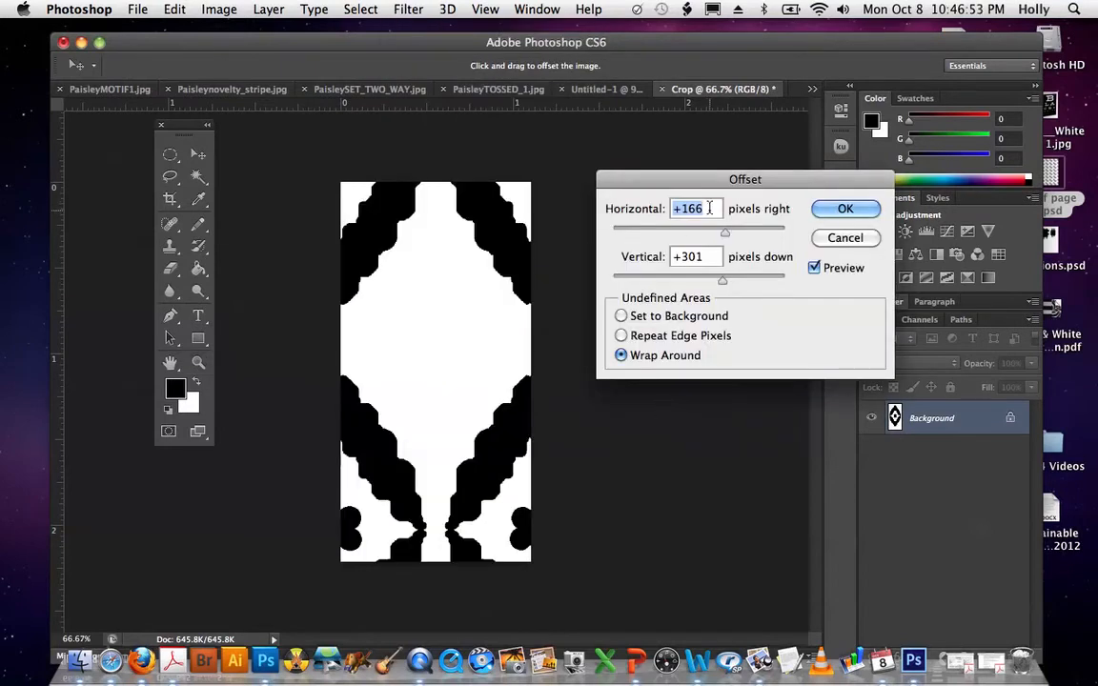
{"action": "type", "text": "0"}
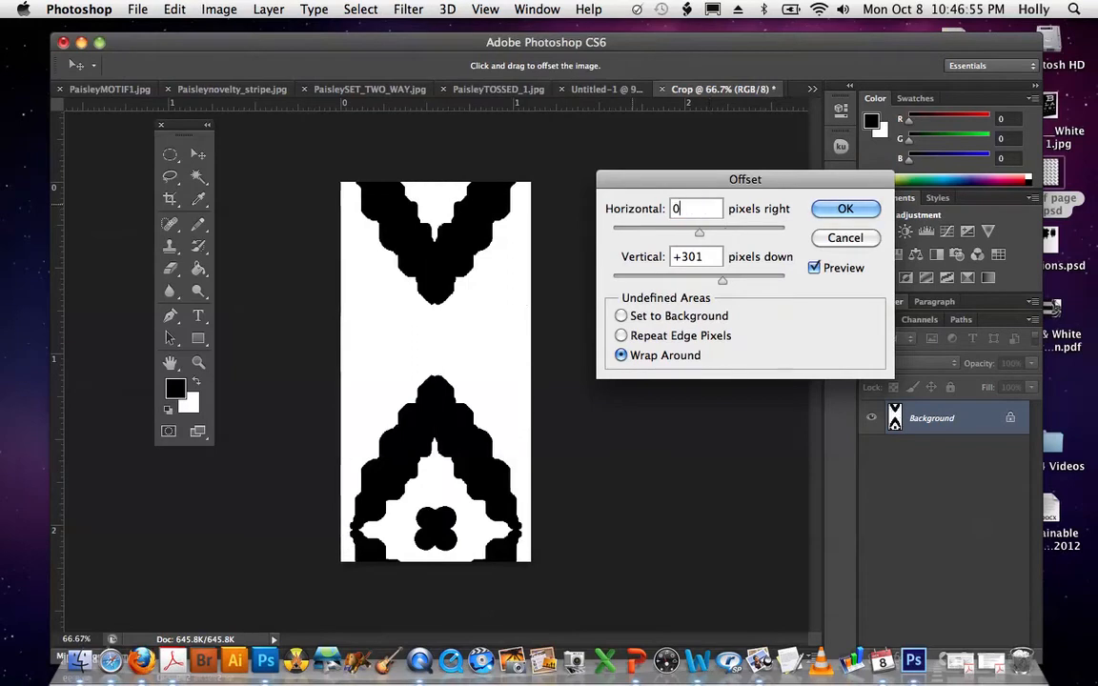
{"action": "key", "text": "Tab"}
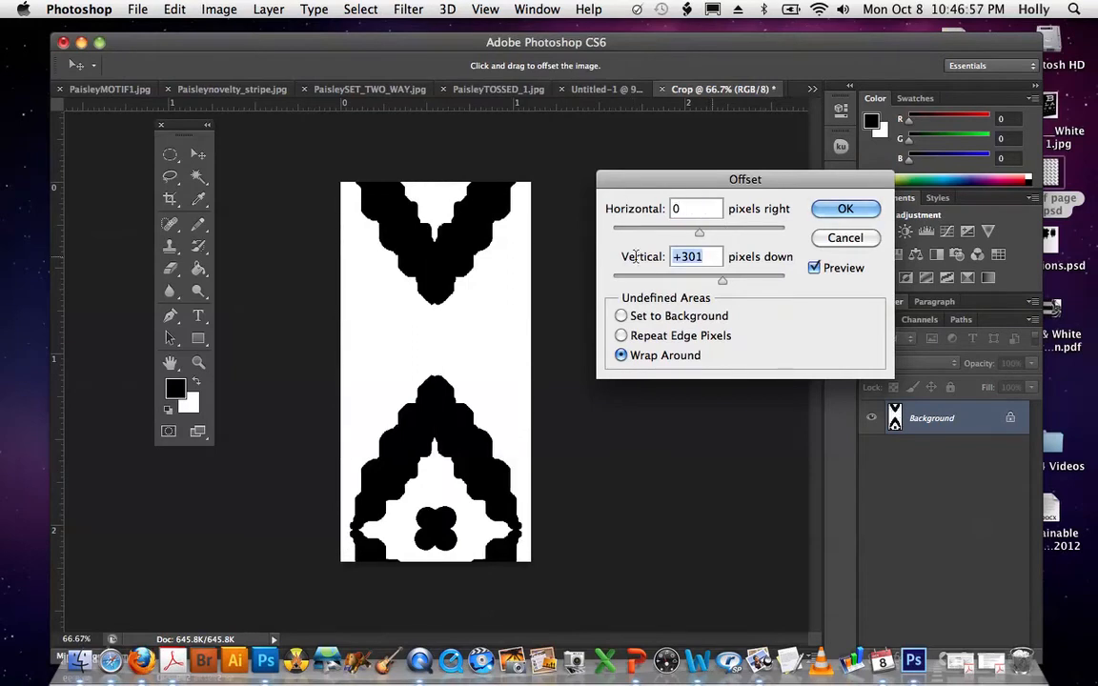
{"action": "type", "text": "0"}
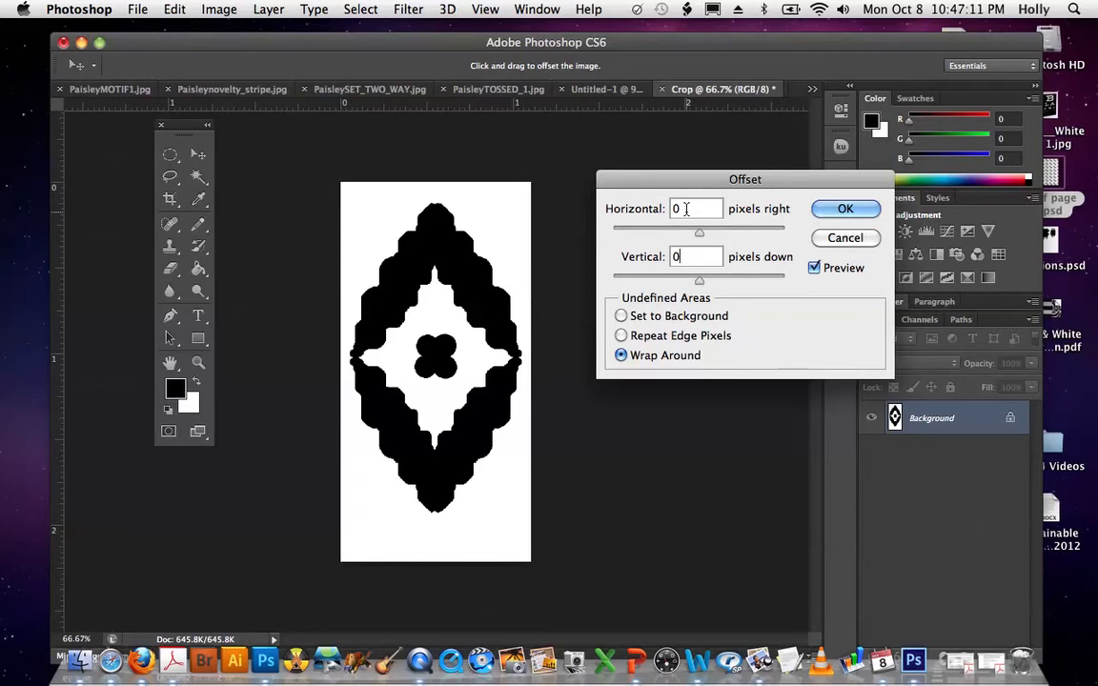
{"action": "left_click_drag", "start_coordinate": [686, 208], "coordinate": [672, 208]}
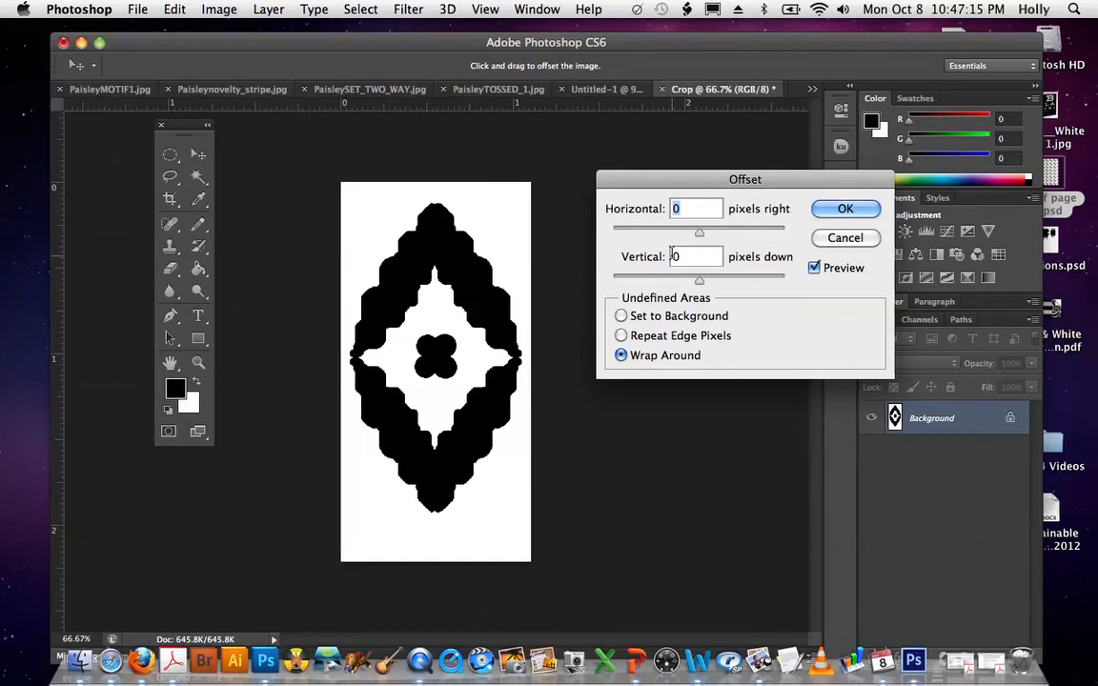
{"action": "type", "text": "166"}
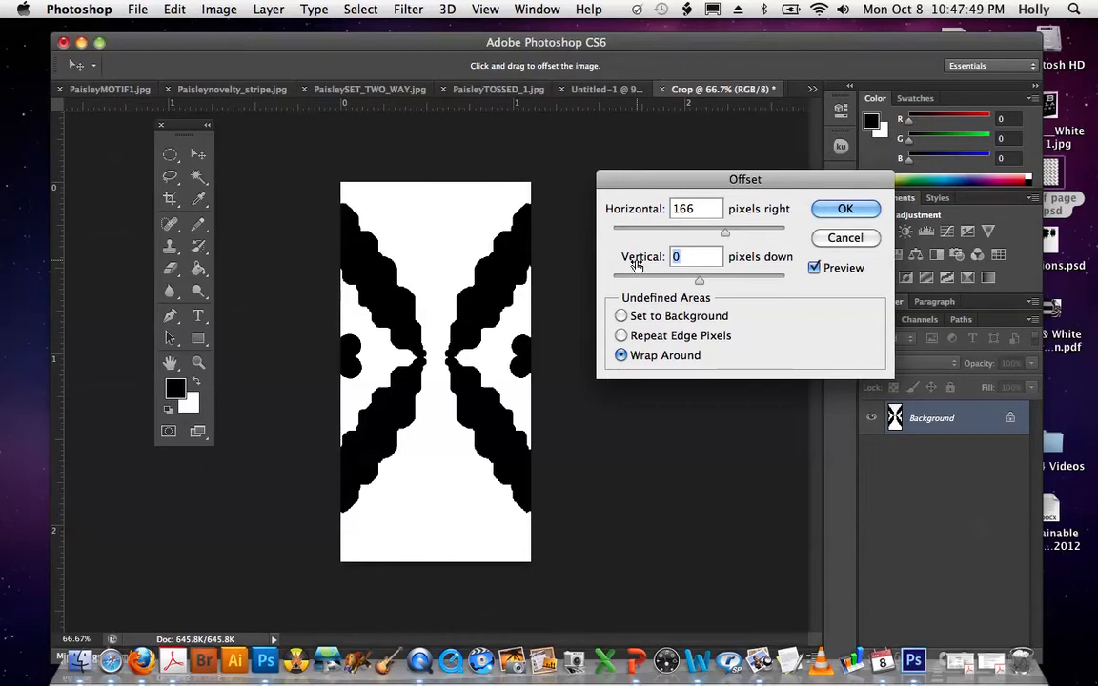
{"action": "type", "text": "332"}
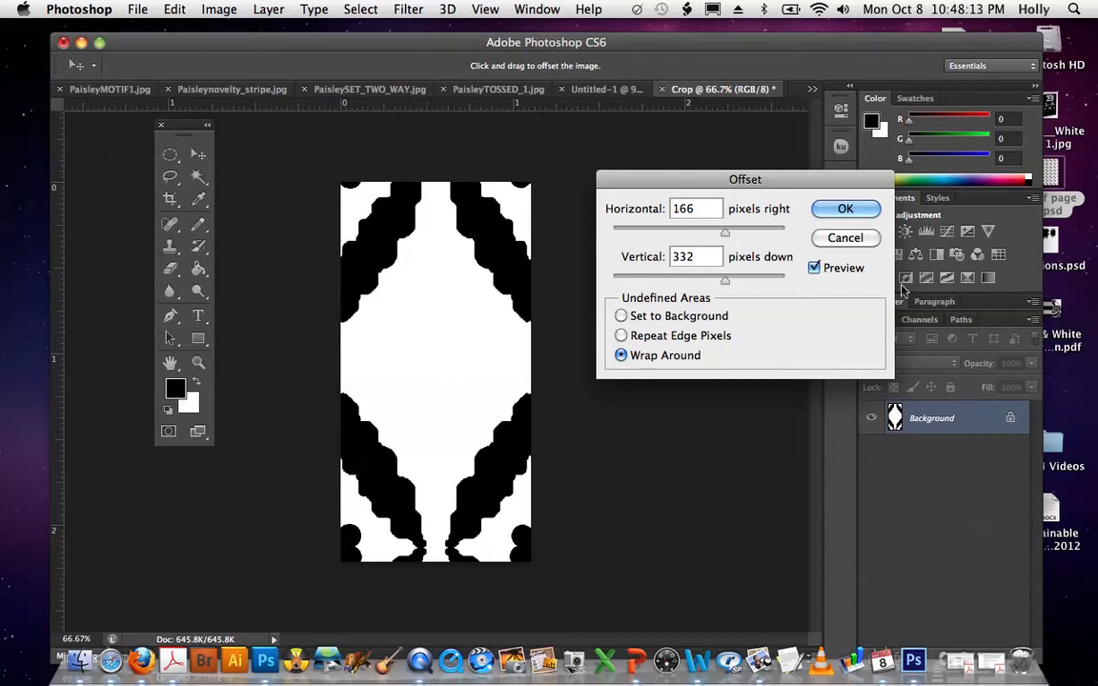
{"action": "left_click", "coordinate": [844, 210]}
{"action": "key", "text": "z"}
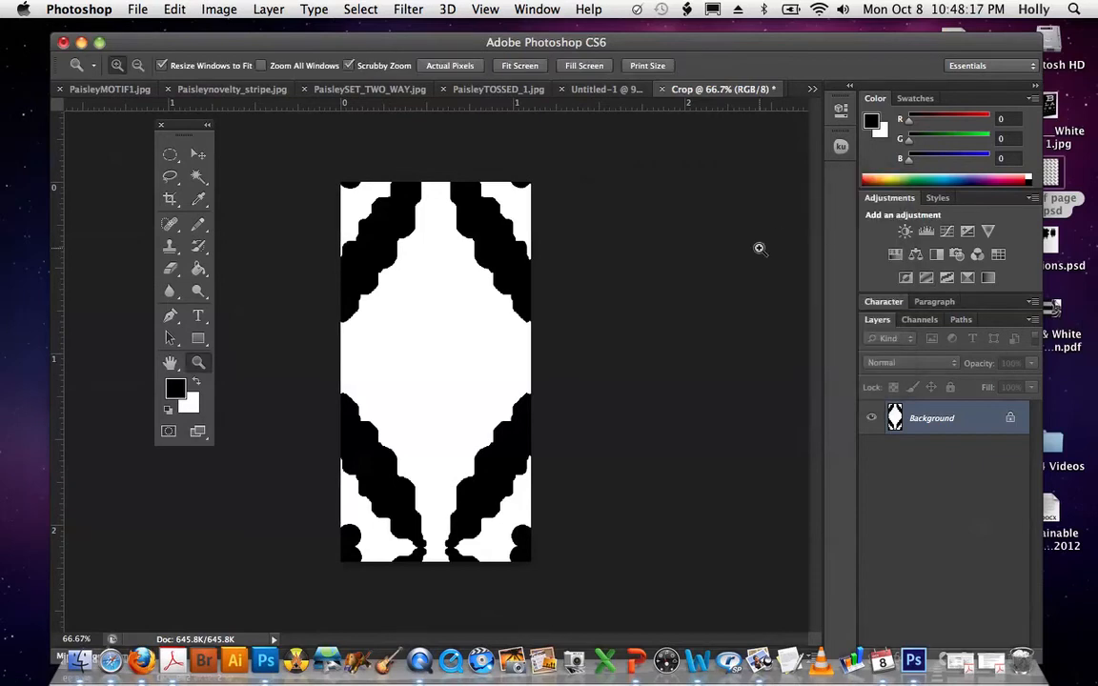
Place a vertical guide at X 0.553 in and a horizontal guide across the middle of the canvas
{"action": "left_click_drag", "start_coordinate": [88, 314], "coordinate": [431, 305]}
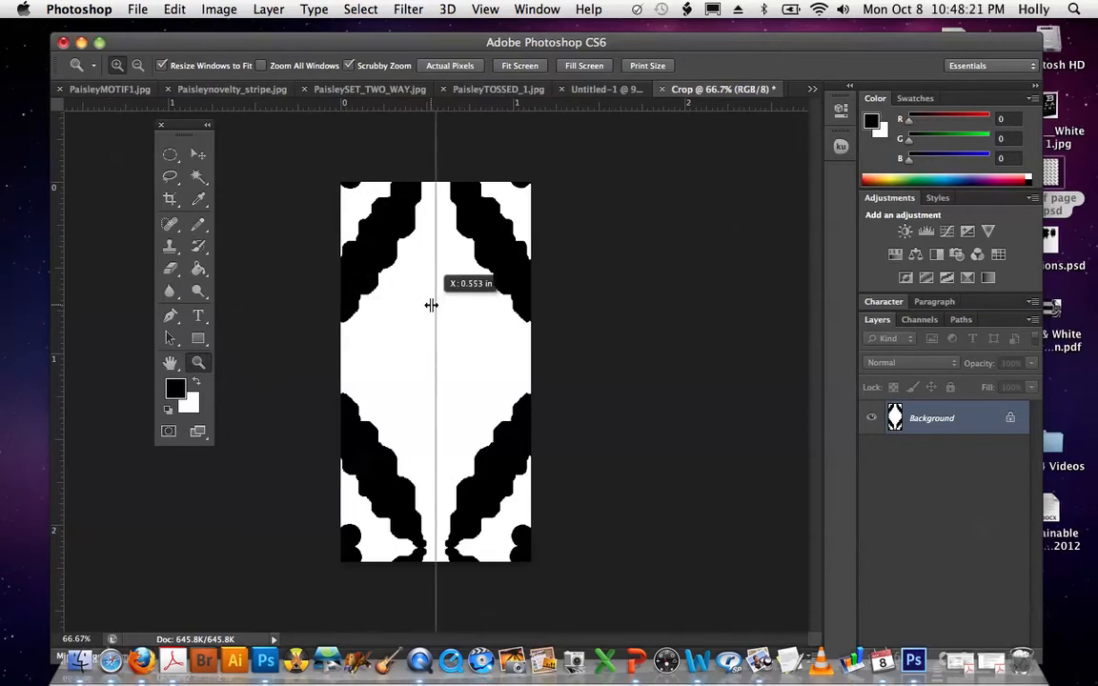
{"action": "left_click_drag", "start_coordinate": [431, 305], "coordinate": [431, 306]}
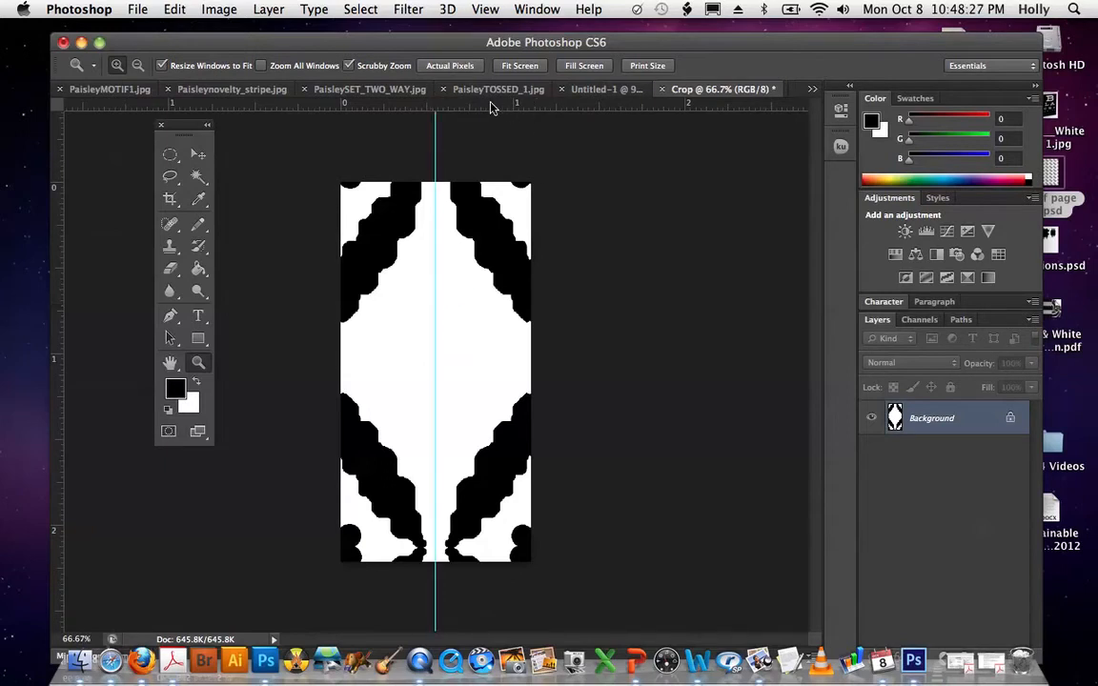
{"action": "left_click_drag", "start_coordinate": [488, 107], "coordinate": [497, 363]}
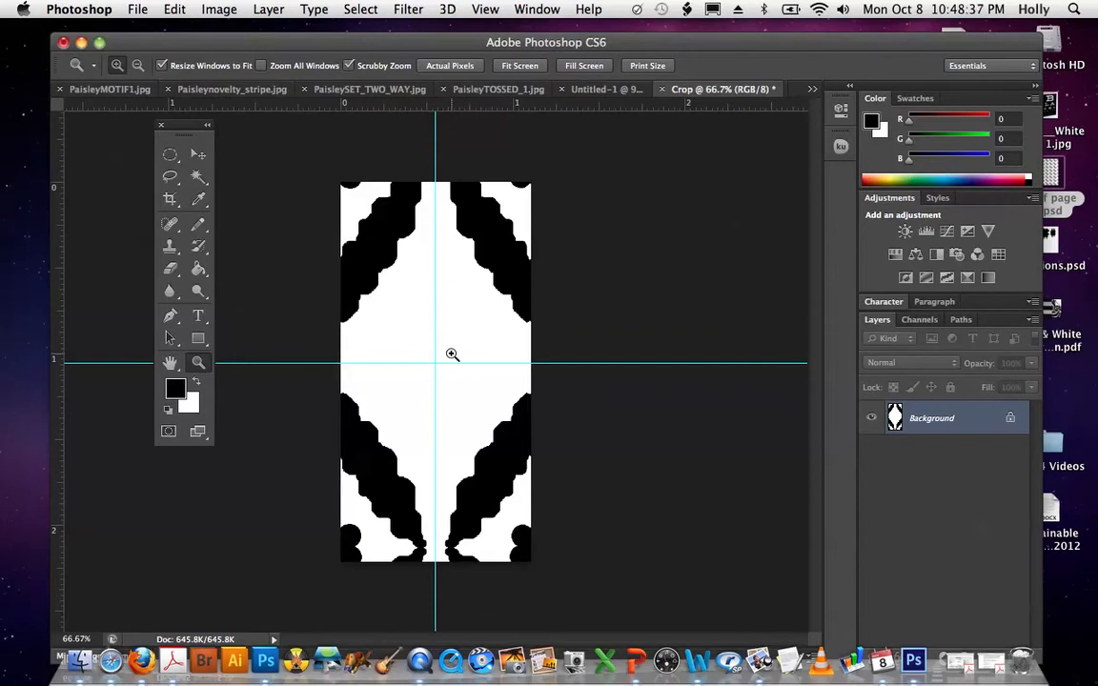
Select a narrow full-height rectangular strip centred on the vertical guide
{"action": "left_click", "coordinate": [169, 156]}
{"action": "right_click", "coordinate": [170, 156]}
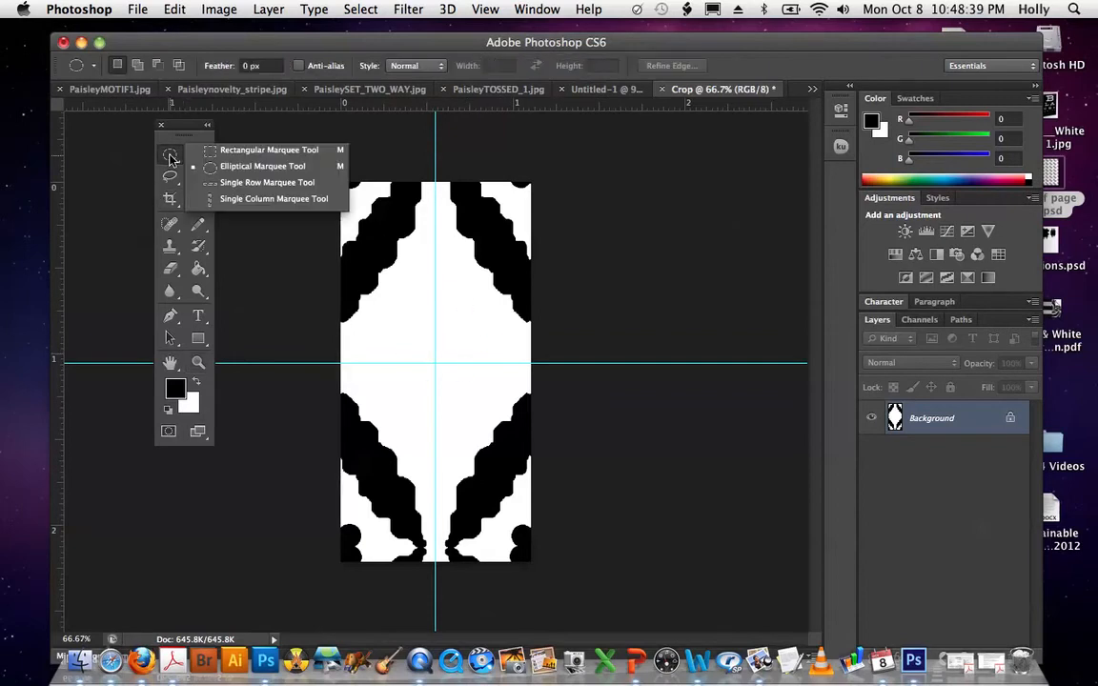
{"action": "left_click", "coordinate": [227, 152]}
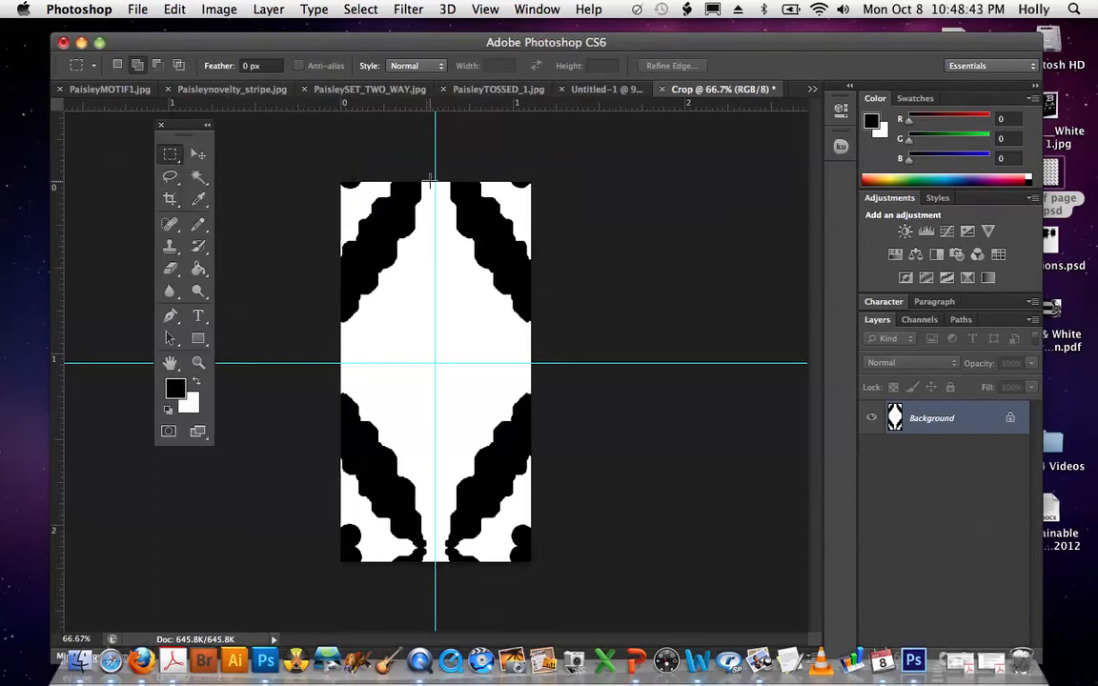
{"action": "left_click_drag", "start_coordinate": [437, 181], "coordinate": [437, 567]}
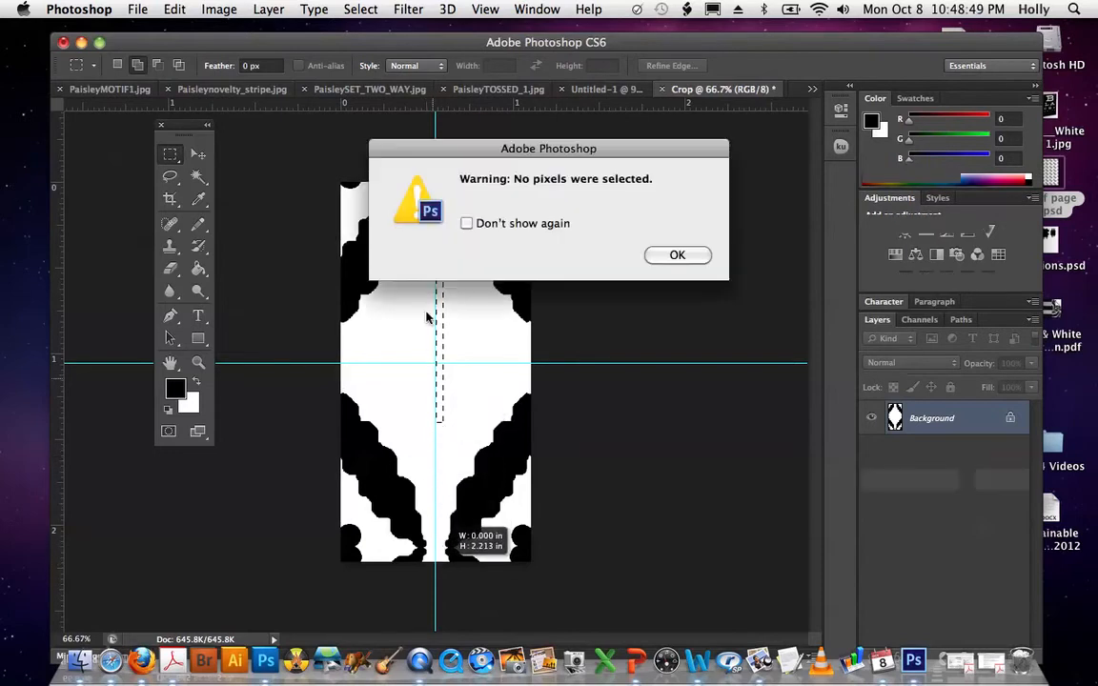
{"action": "left_click", "coordinate": [696, 253]}
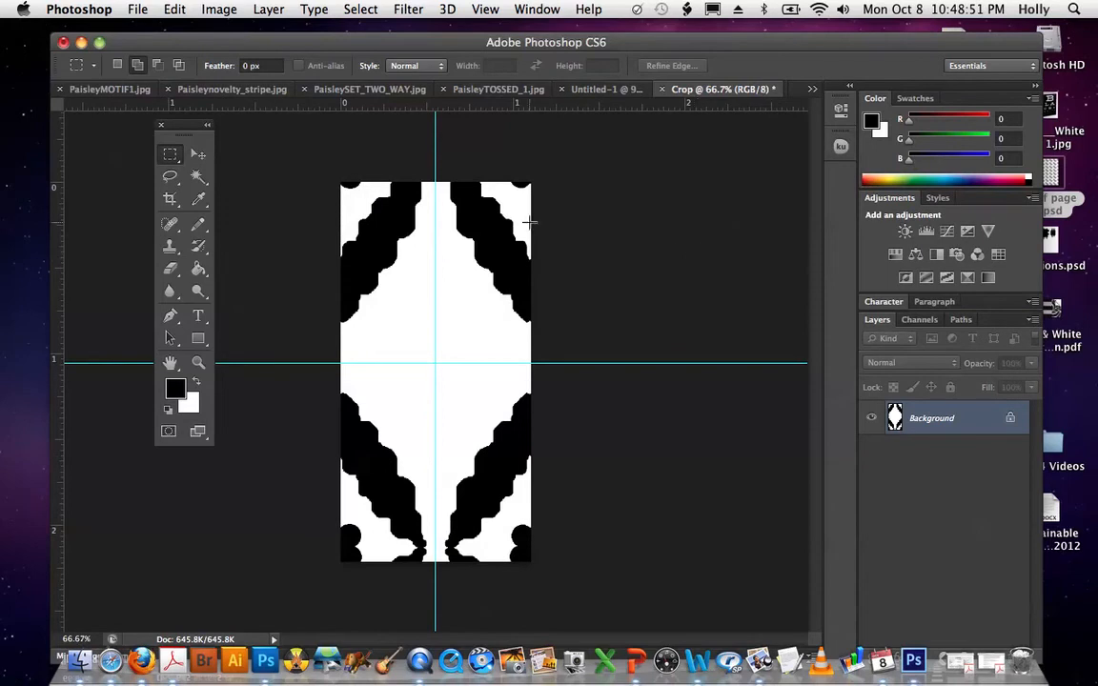
{"action": "left_click_drag", "start_coordinate": [429, 182], "coordinate": [441, 569]}
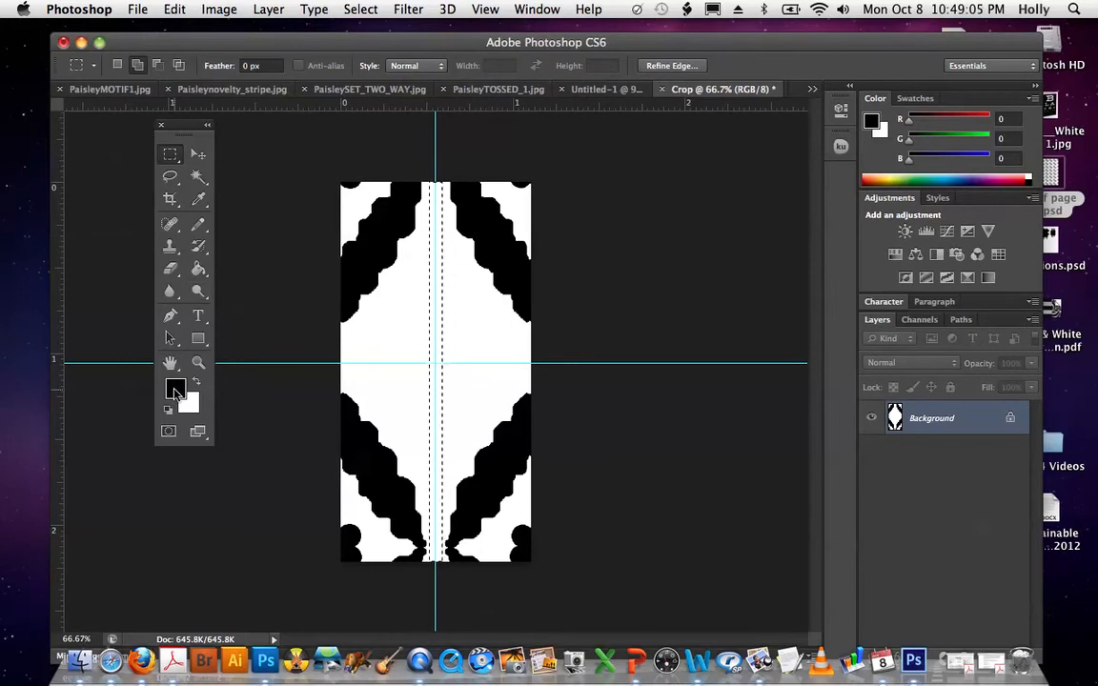
Fill the selected strip with the foreground color in Normal mode at 100% opacity
{"action": "left_click", "coordinate": [174, 10]}
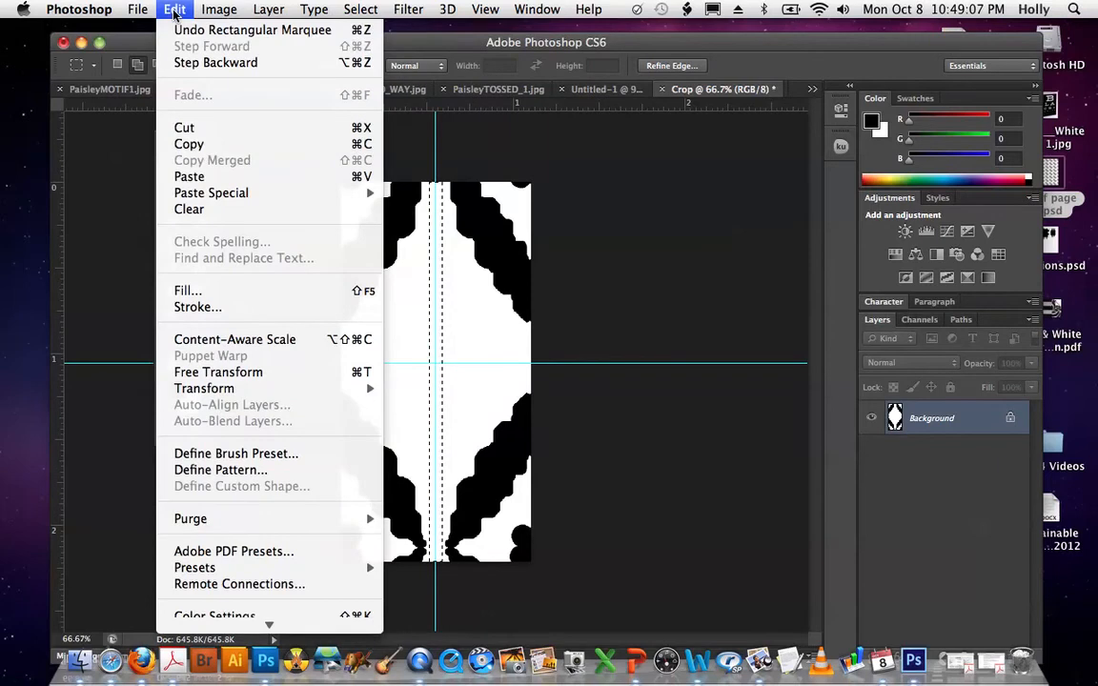
{"action": "left_click", "coordinate": [235, 289]}
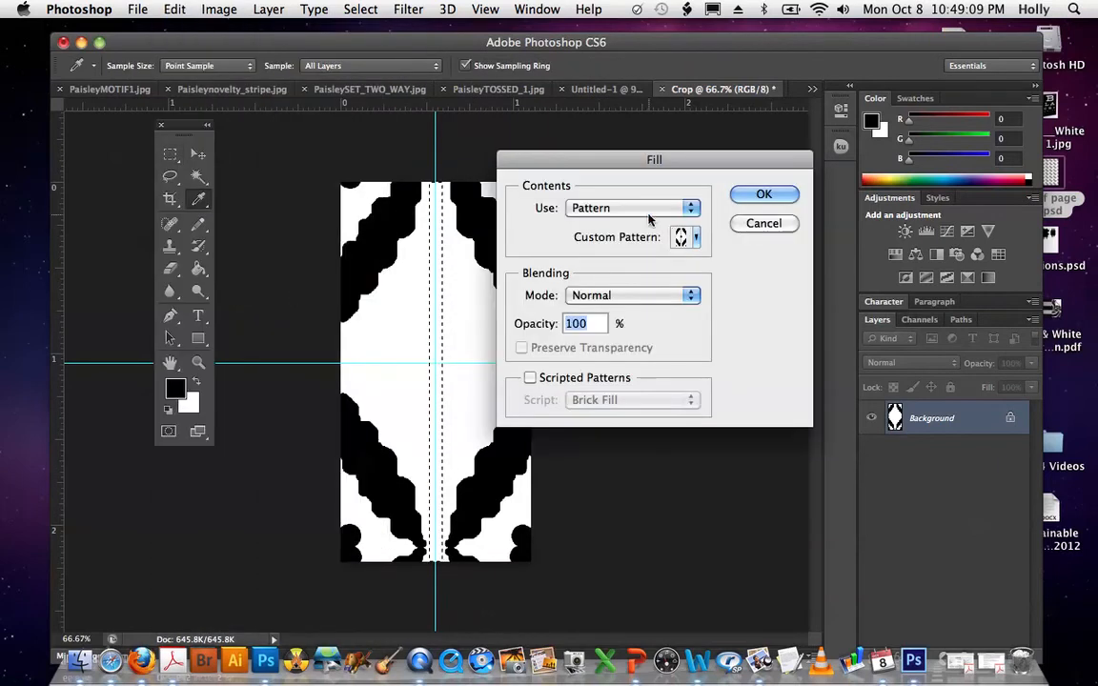
{"action": "left_click", "coordinate": [687, 208]}
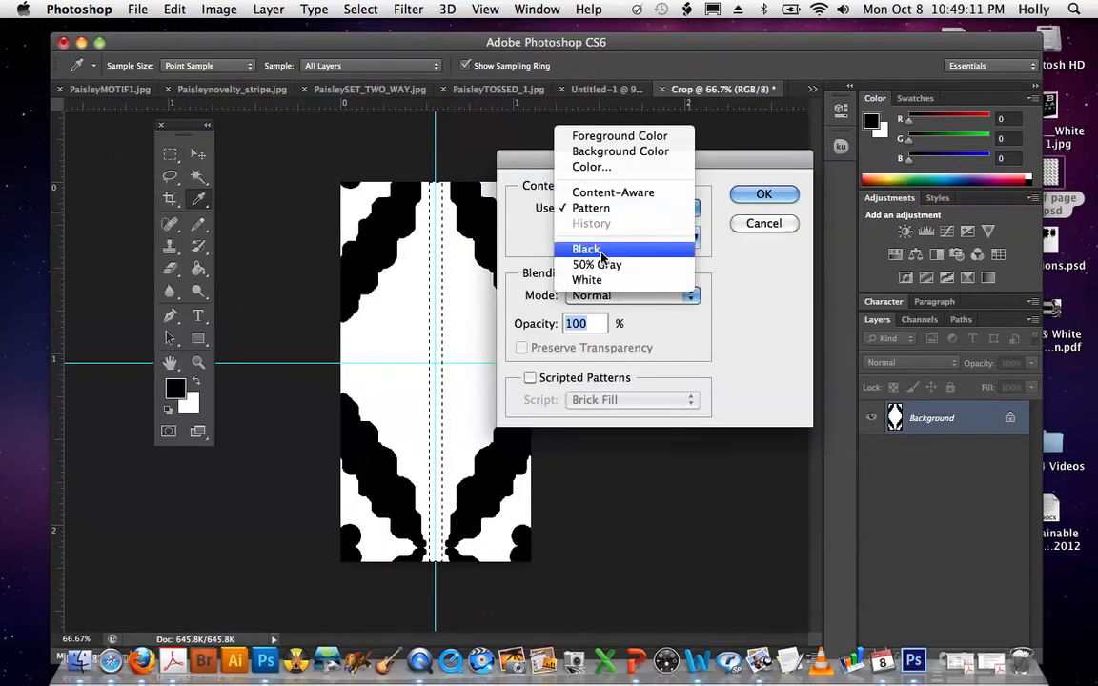
{"action": "left_click", "coordinate": [604, 141]}
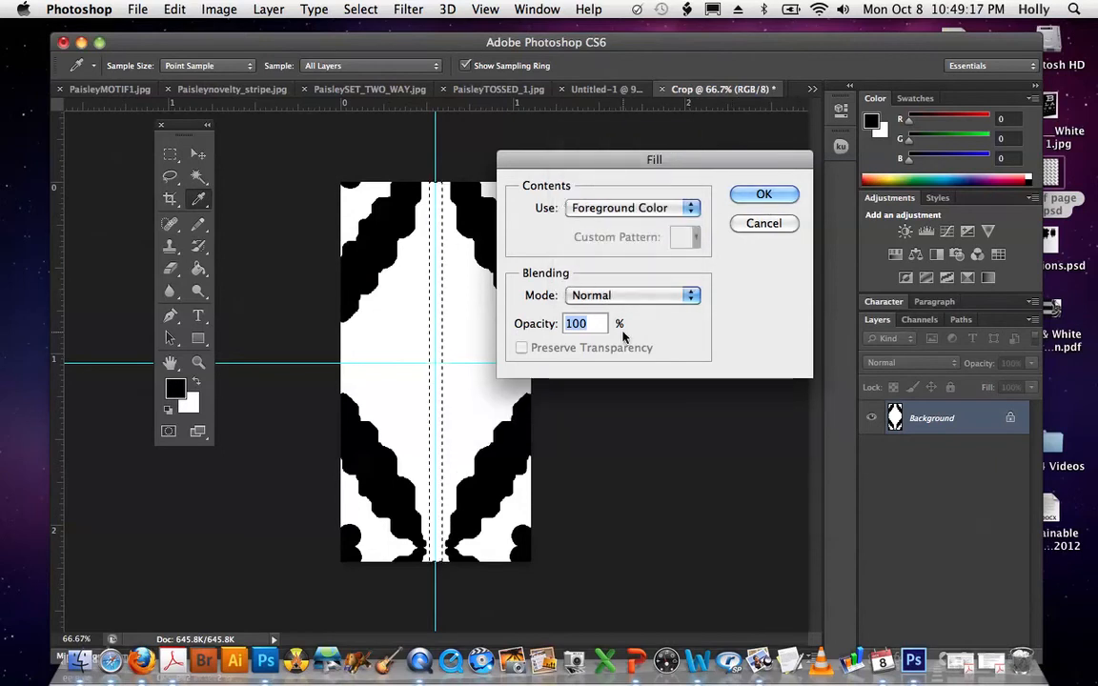
{"action": "left_click", "coordinate": [763, 194]}
{"action": "key", "text": "m"}
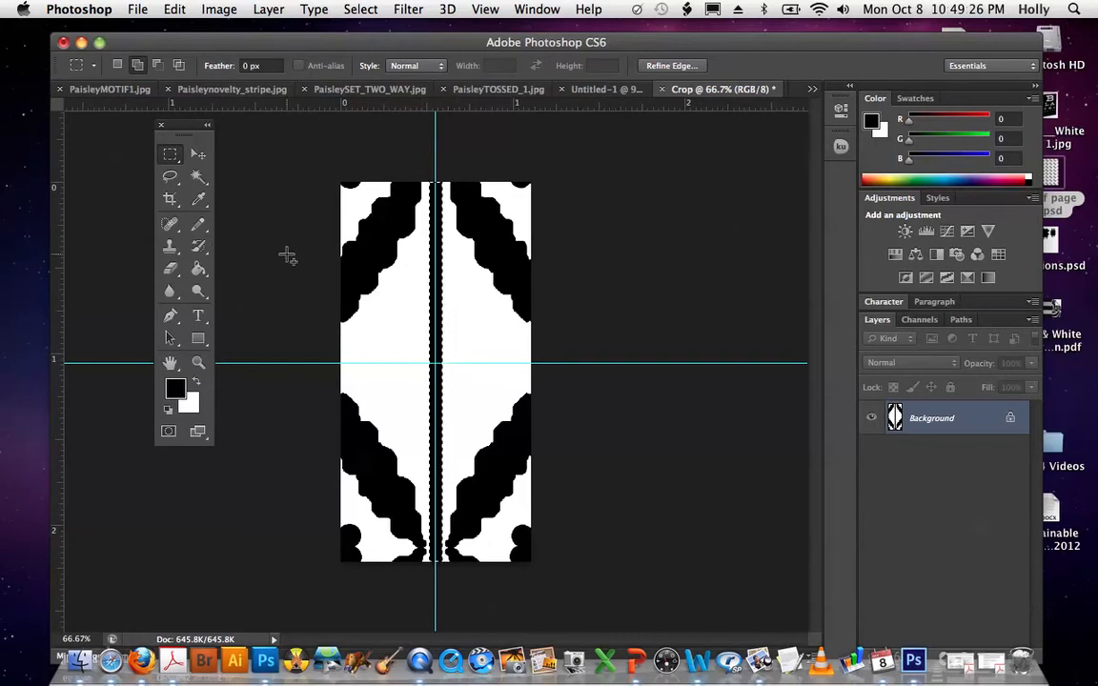
Choose the Pencil tool and set its brush size to 80 px
{"action": "left_click", "coordinate": [169, 153]}
{"action": "left_click", "coordinate": [234, 167]}
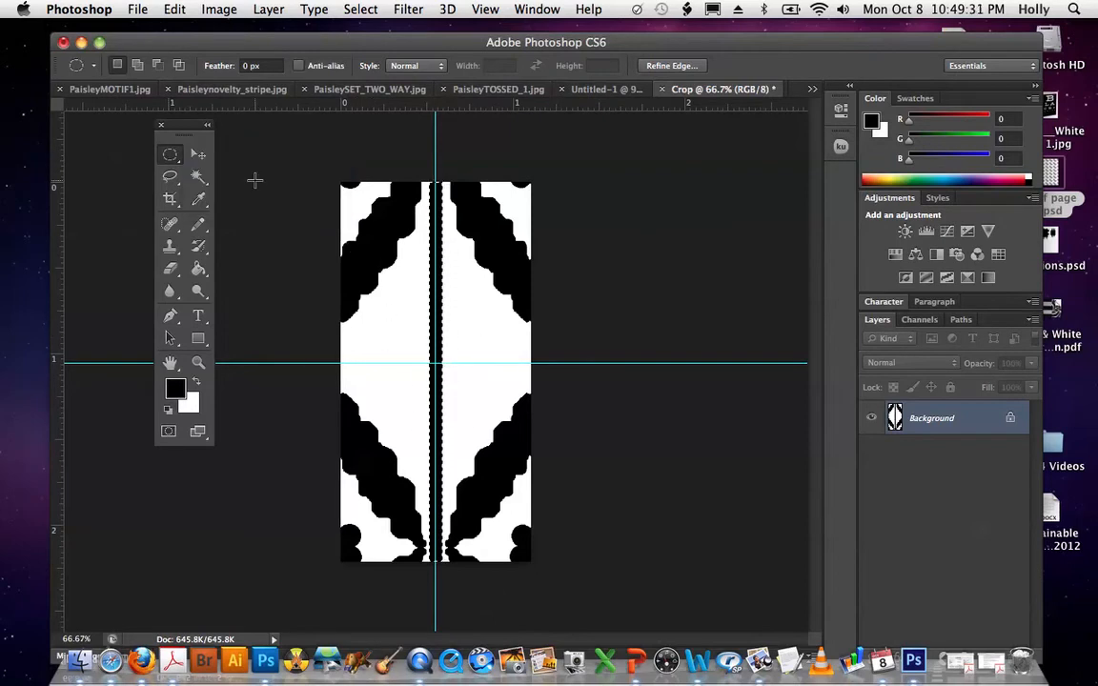
{"action": "left_click", "coordinate": [198, 225]}
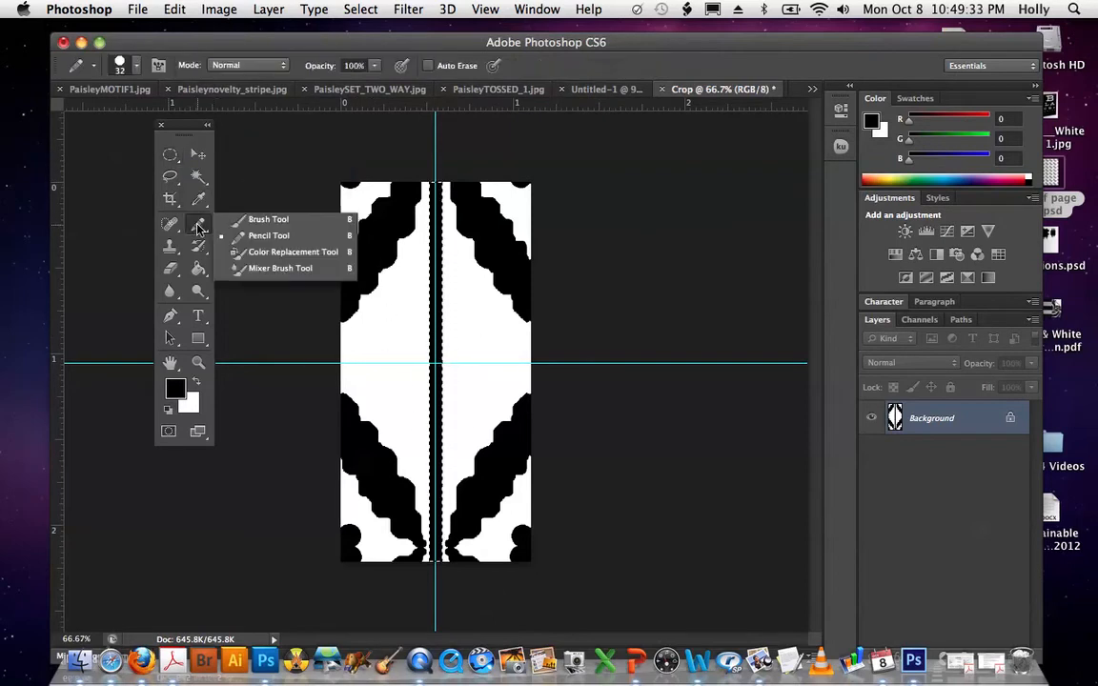
{"action": "left_click", "coordinate": [266, 237]}
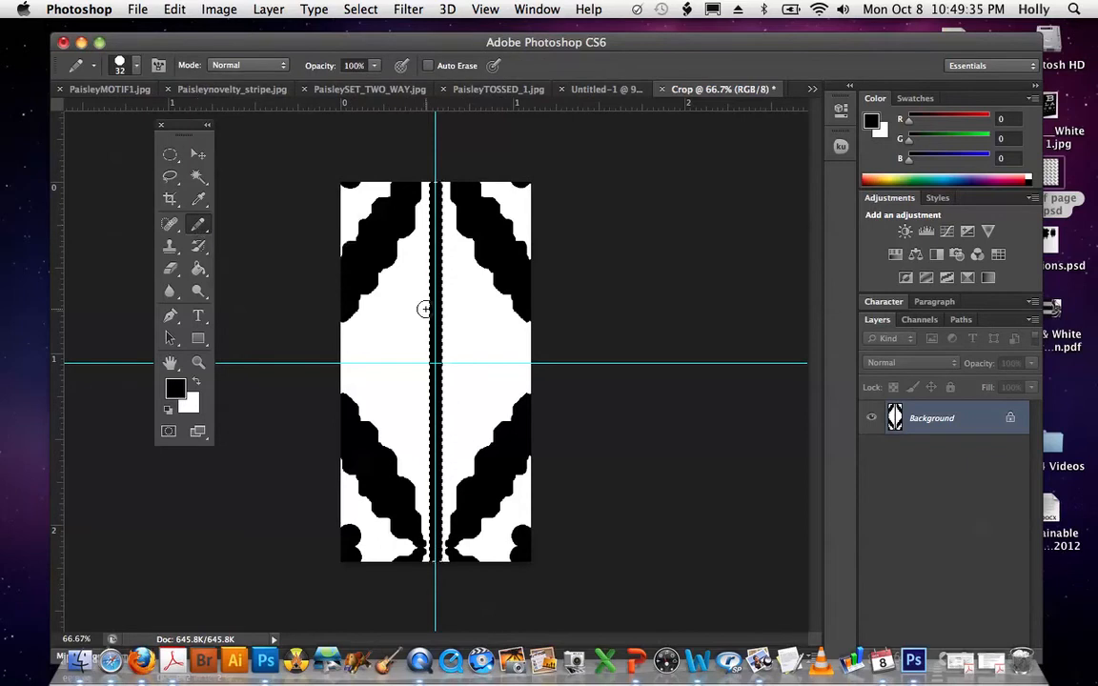
{"action": "left_click", "coordinate": [136, 69]}
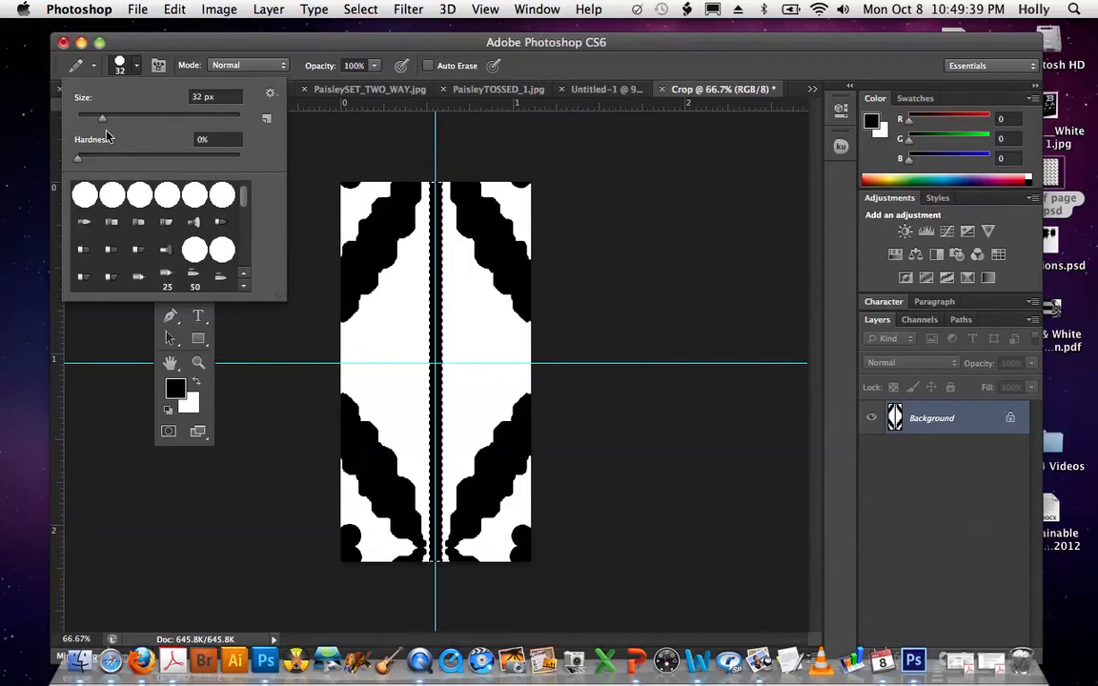
{"action": "left_click_drag", "start_coordinate": [100, 122], "coordinate": [145, 124]}
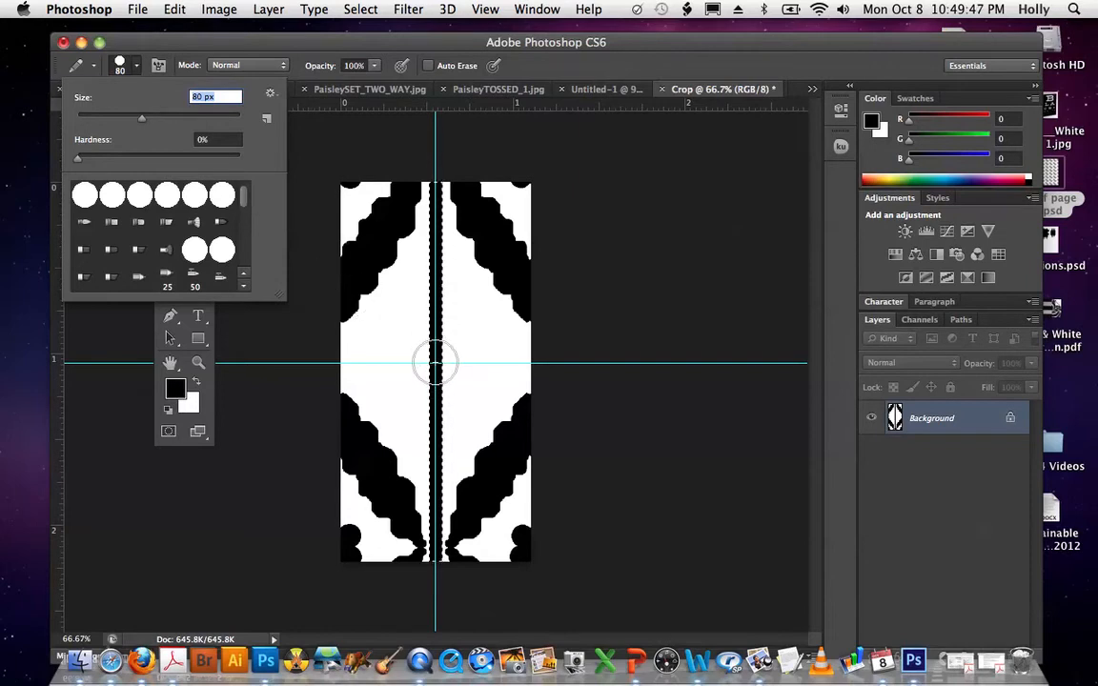
Deselect the filled strip and stamp a single black dot where the two guides cross
{"action": "left_click", "coordinate": [350, 10]}
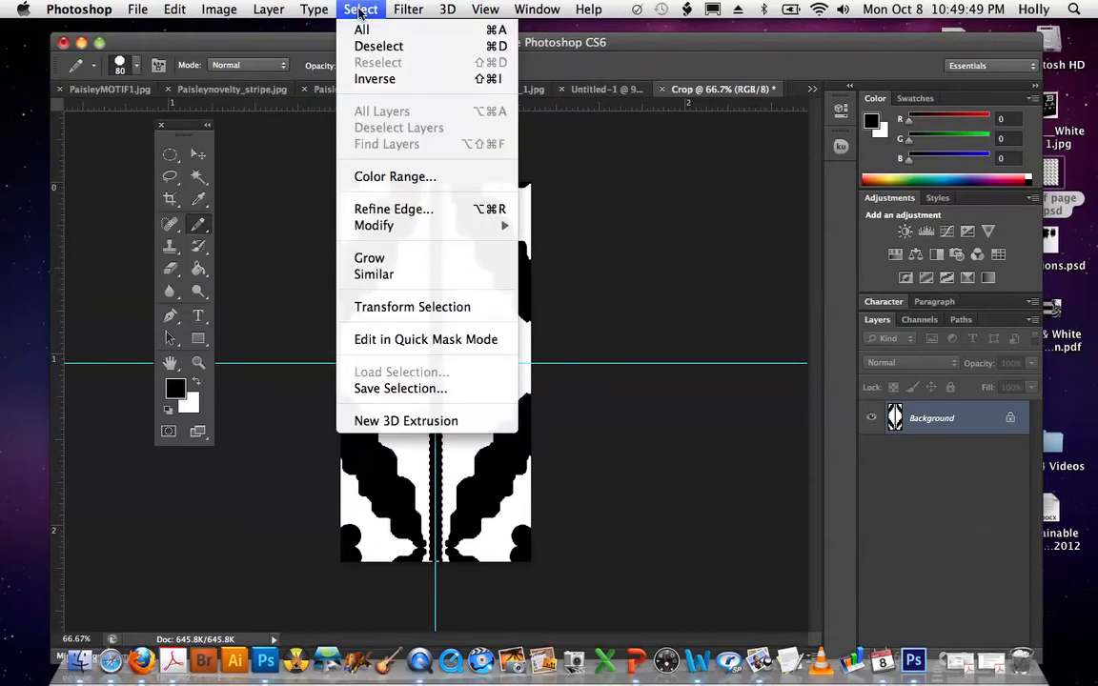
{"action": "left_click", "coordinate": [371, 47]}
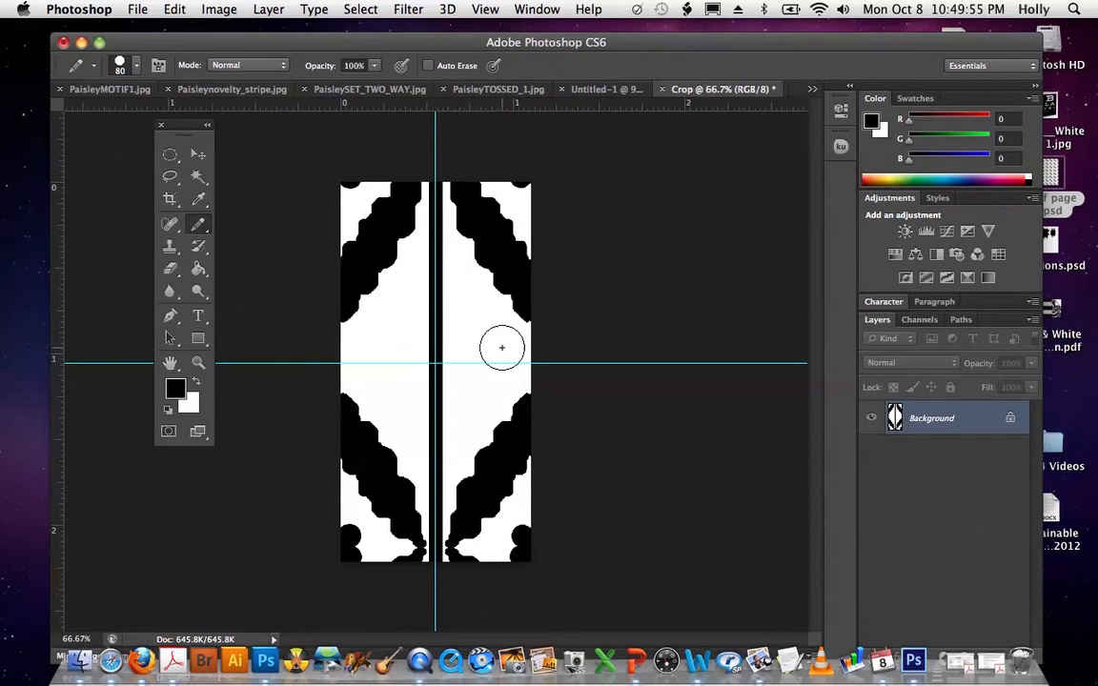
{"action": "left_click", "coordinate": [435, 363]}
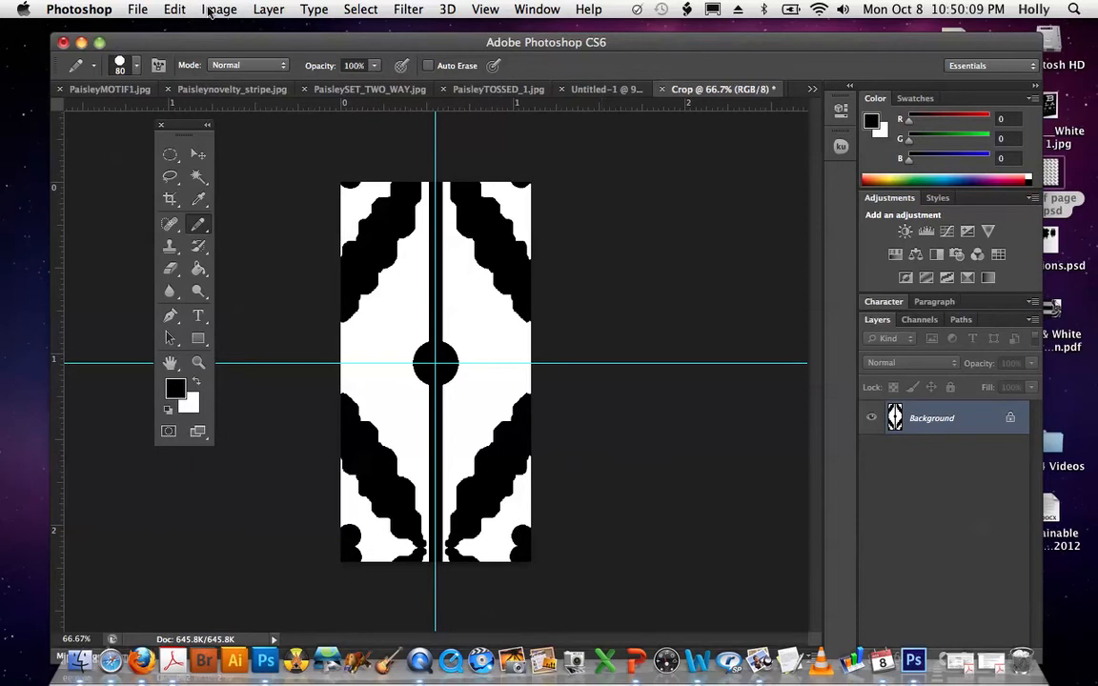
Select the entire canvas and define it as a pattern named DIAMOND DOT
{"action": "left_click", "coordinate": [357, 9]}
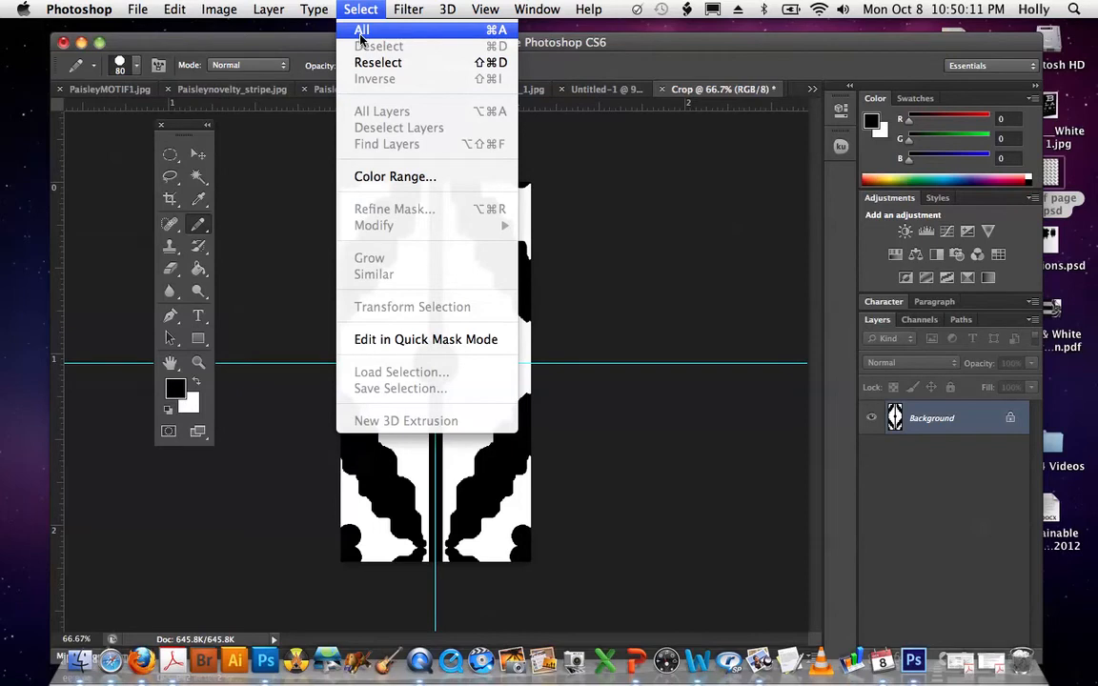
{"action": "left_click", "coordinate": [361, 39]}
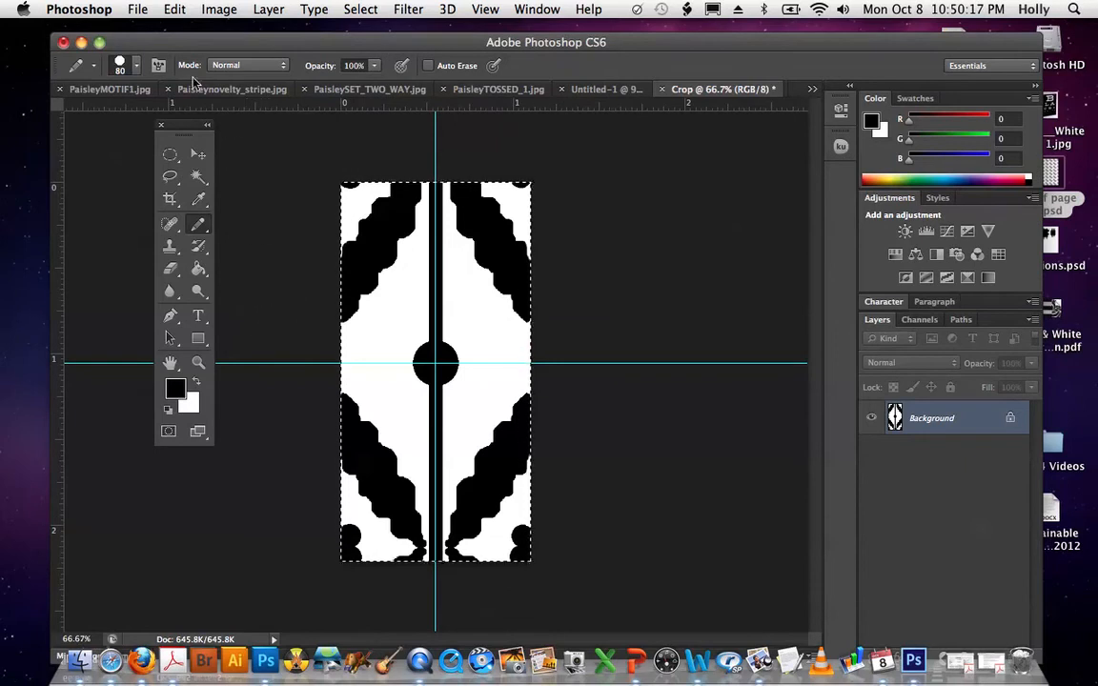
{"action": "left_click", "coordinate": [175, 12]}
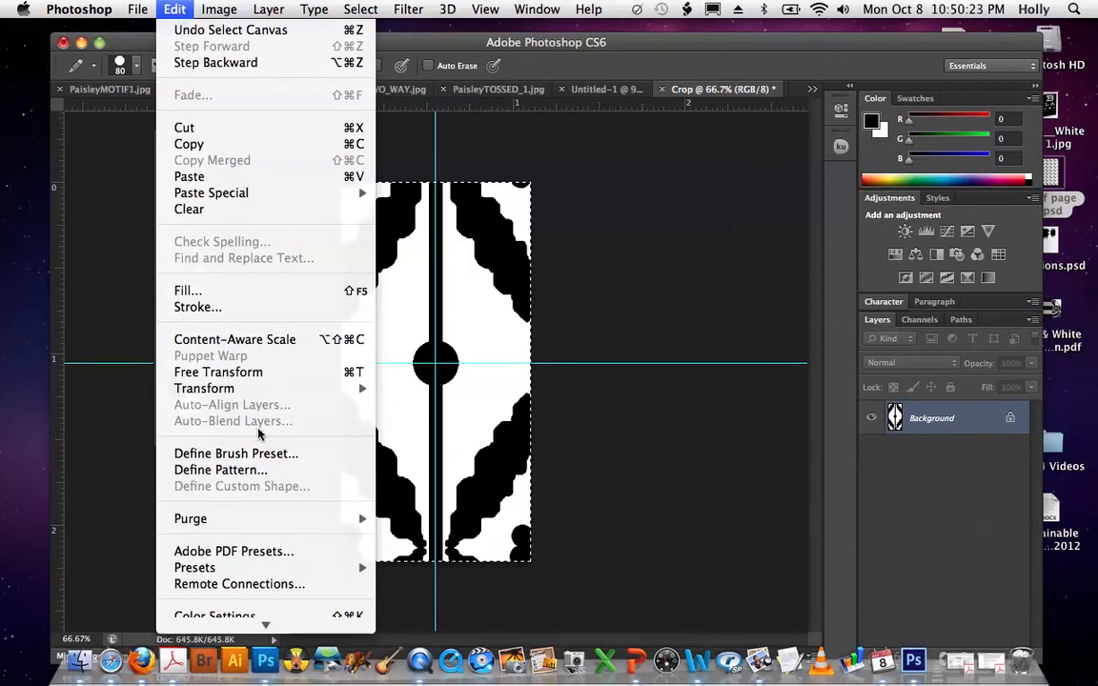
{"action": "left_click", "coordinate": [266, 470]}
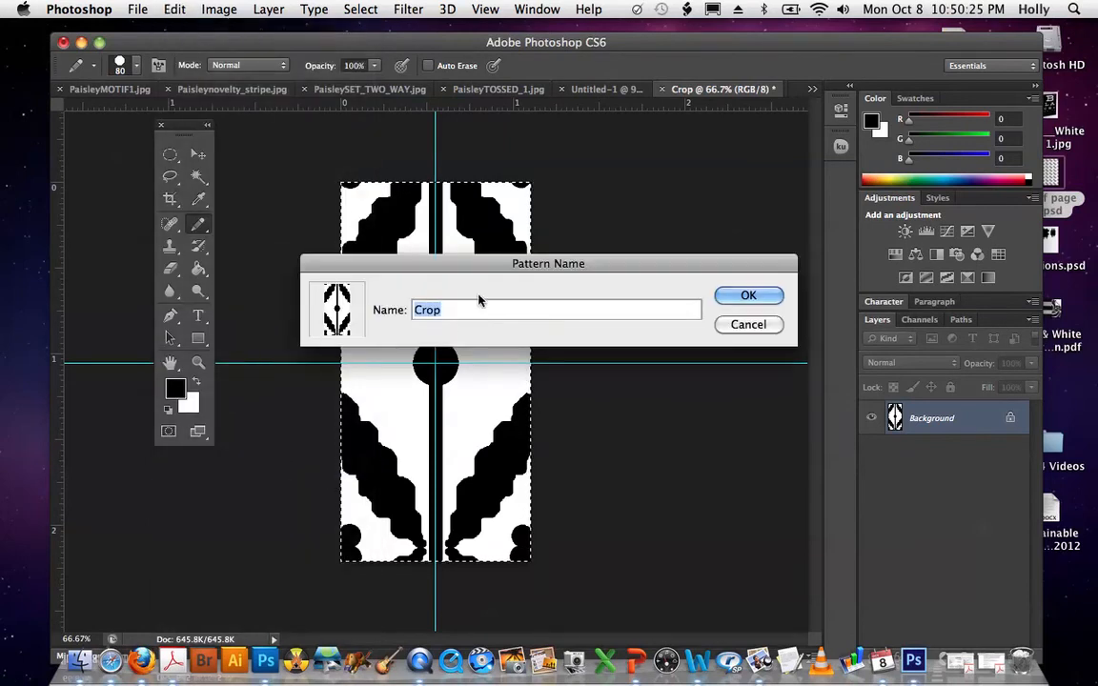
{"action": "type", "text": "DIAMO"}
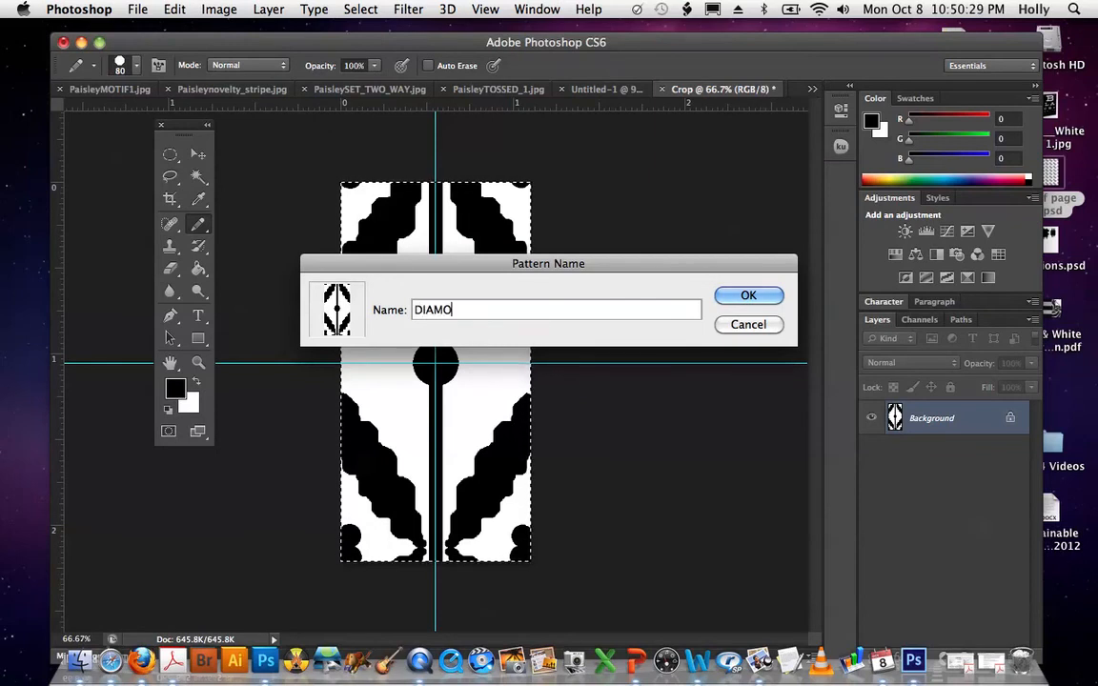
{"action": "type", "text": "ND DOT"}
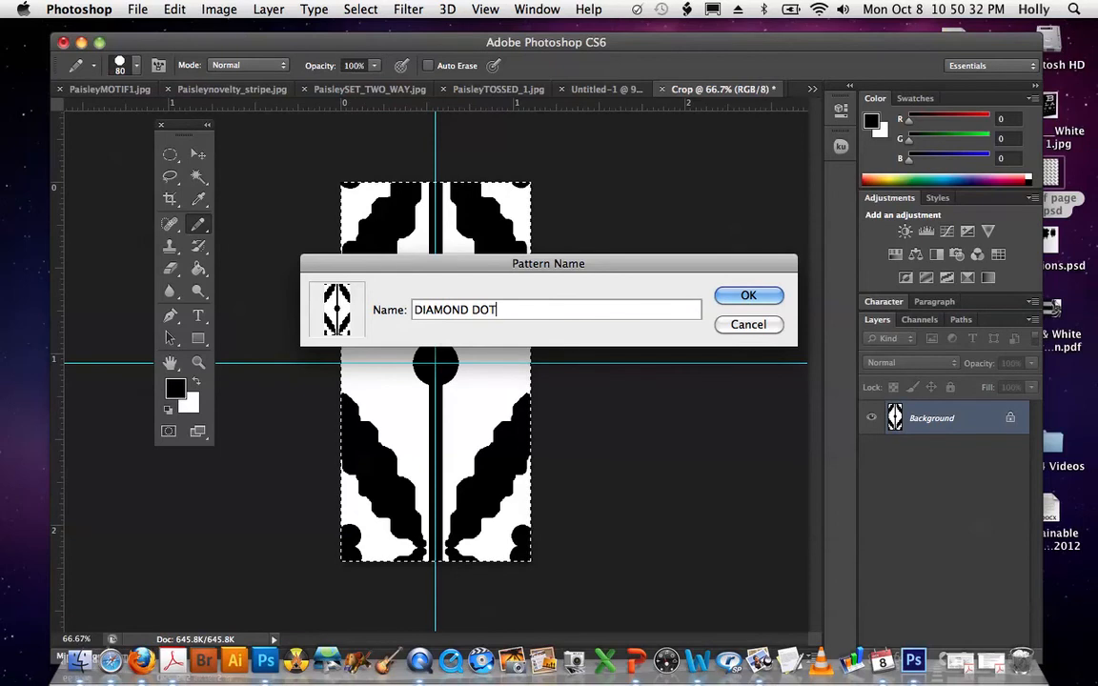
{"action": "left_click", "coordinate": [749, 296]}
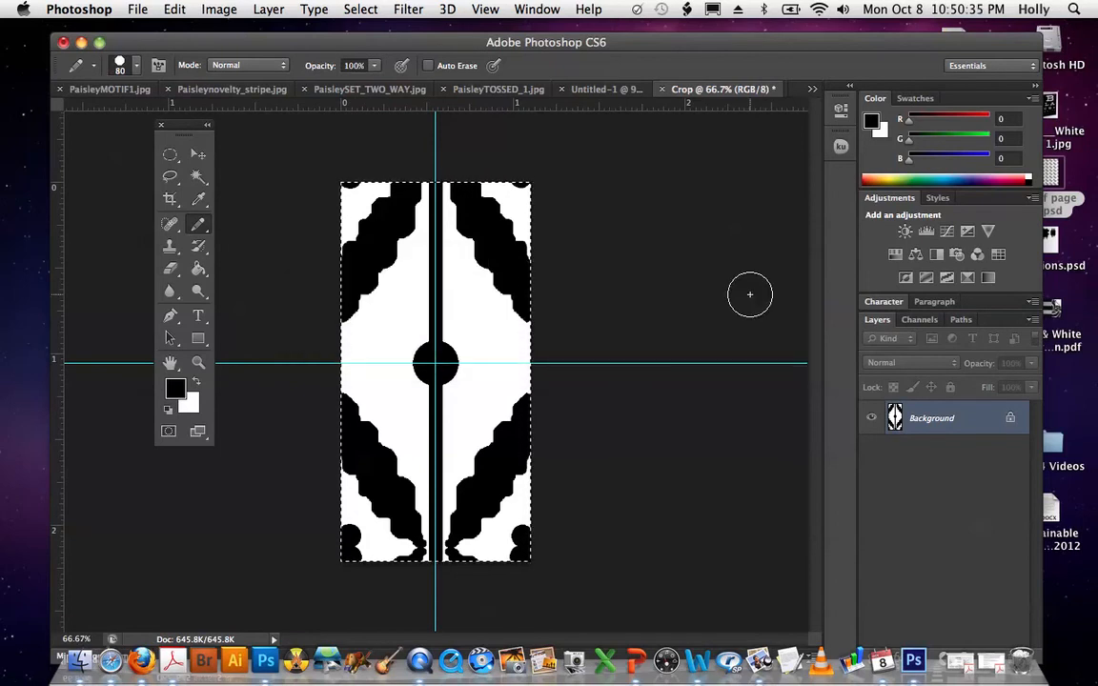
Create a new document 8 inches wide and 10 inches high at 300 pixels/inch with white background contents
{"action": "left_click", "coordinate": [137, 10]}
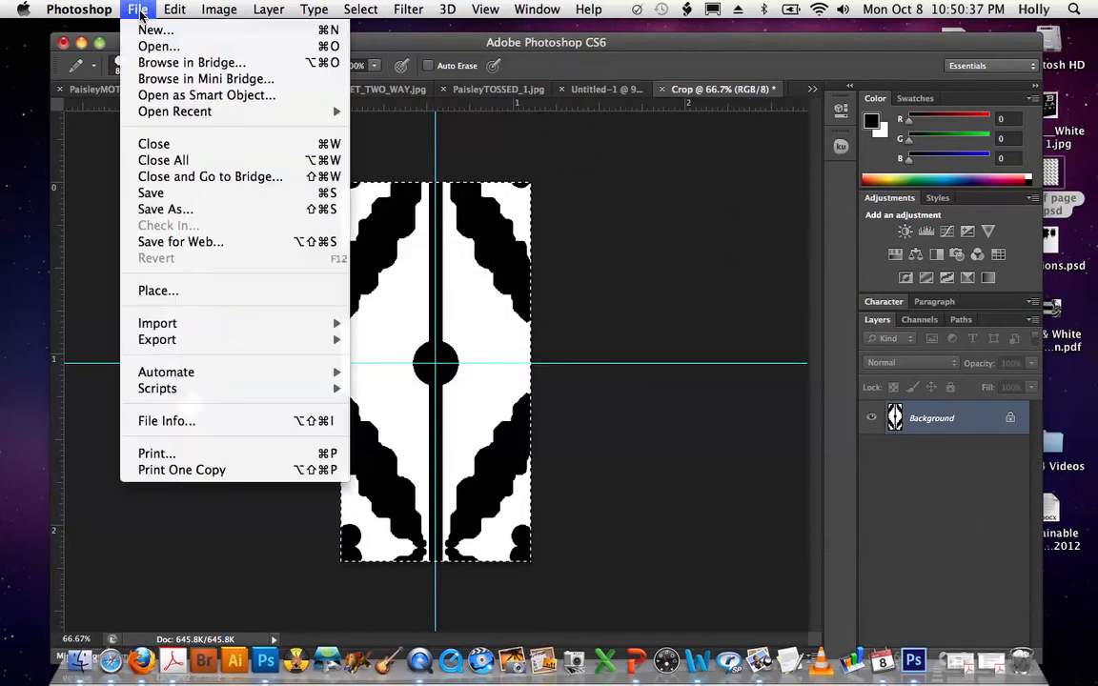
{"action": "left_click", "coordinate": [150, 32]}
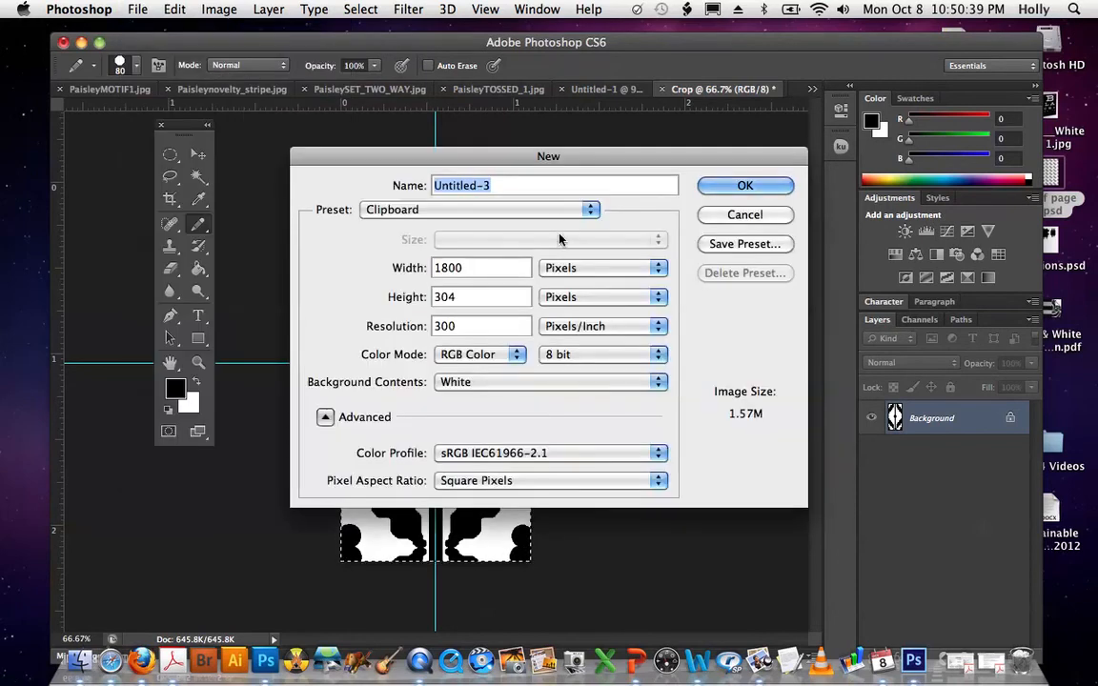
{"action": "left_click", "coordinate": [657, 274]}
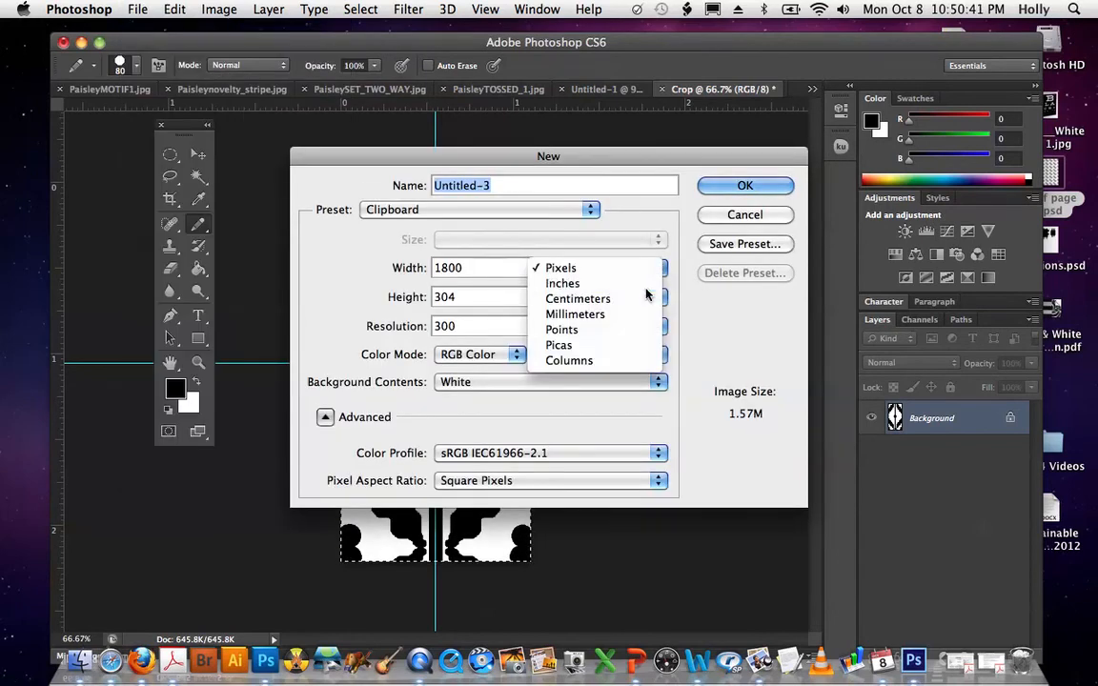
{"action": "left_click", "coordinate": [646, 283]}
{"action": "type", "text": "8"}
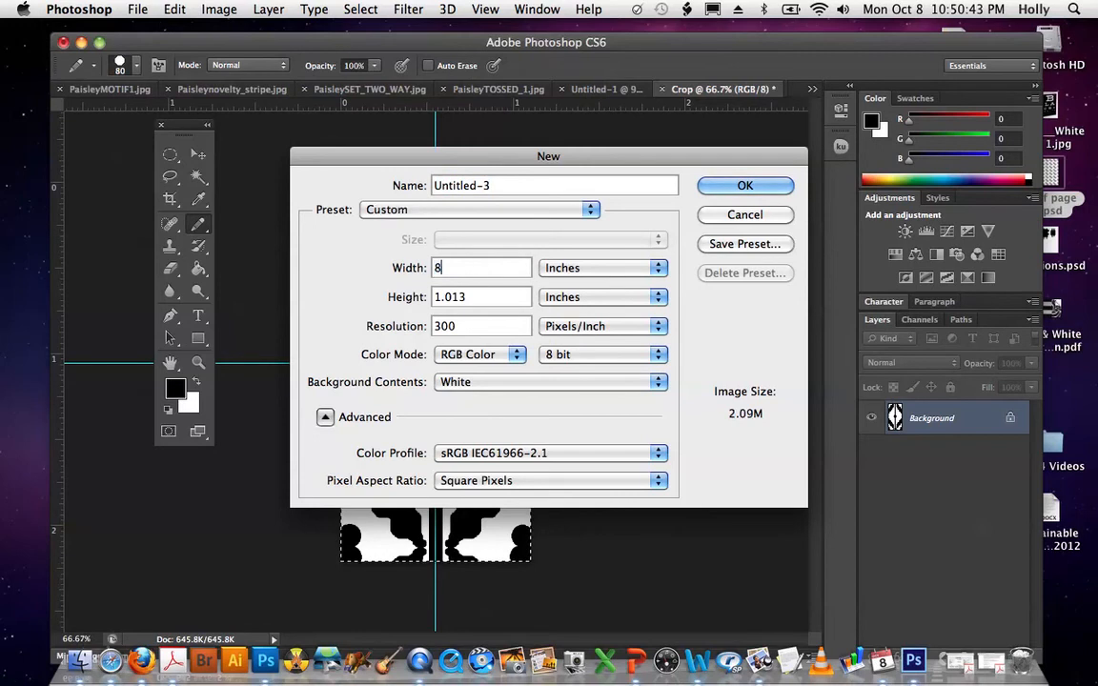
{"action": "key", "text": "Tab"}
{"action": "type", "text": "10"}
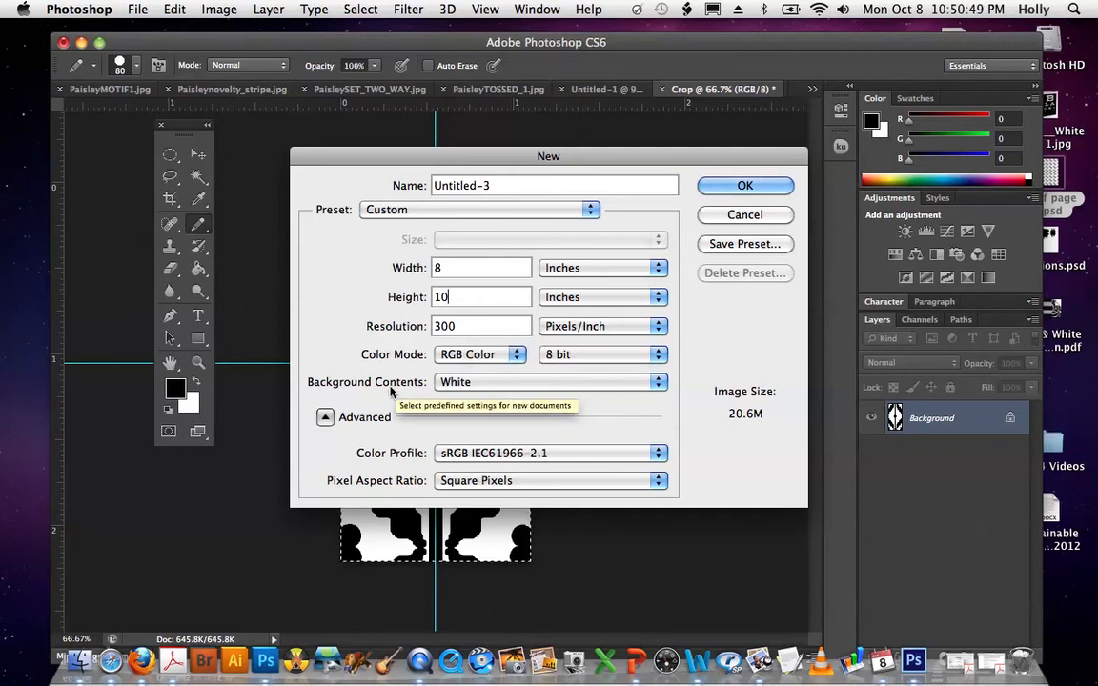
{"action": "left_click", "coordinate": [659, 385]}
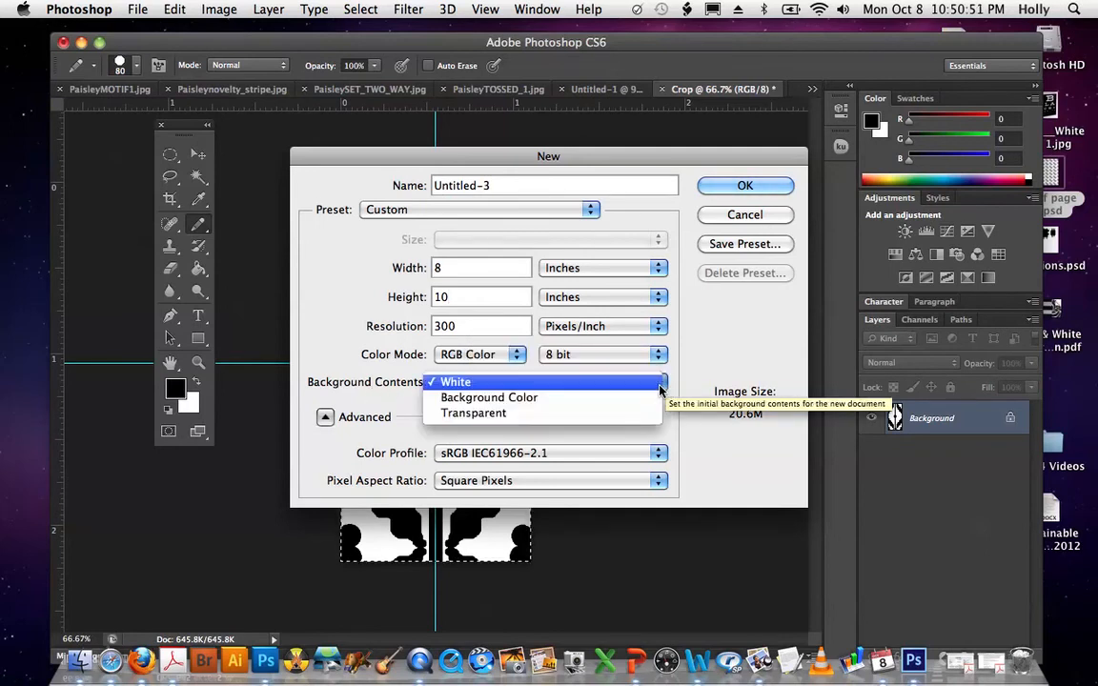
{"action": "left_click", "coordinate": [659, 385]}
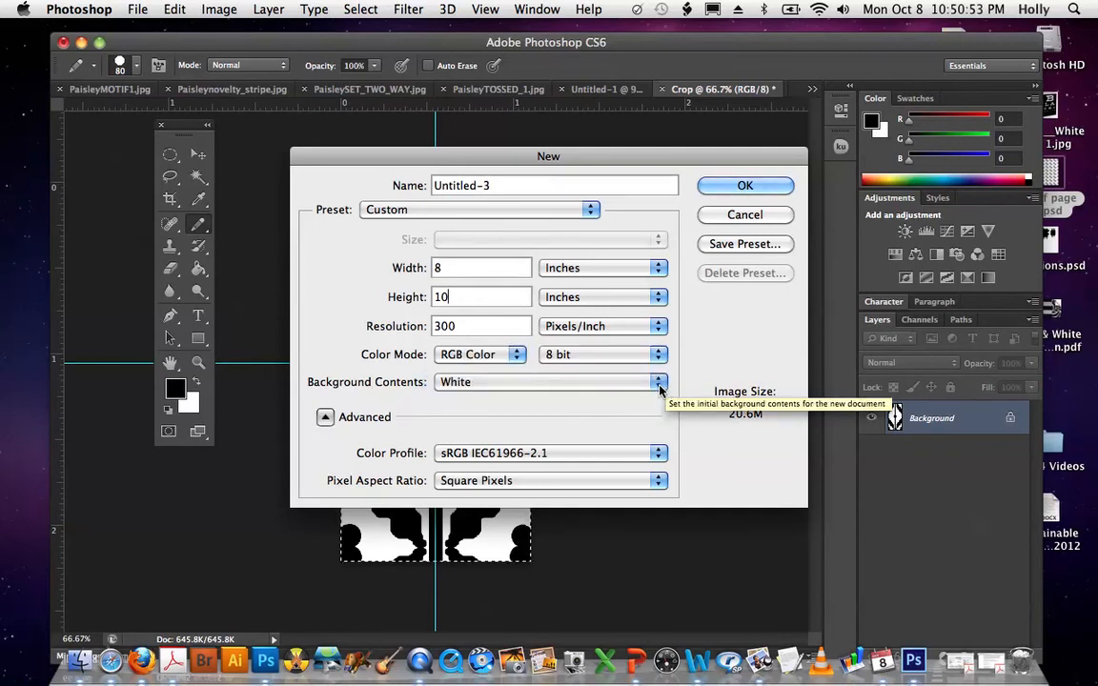
{"action": "left_click", "coordinate": [736, 189]}
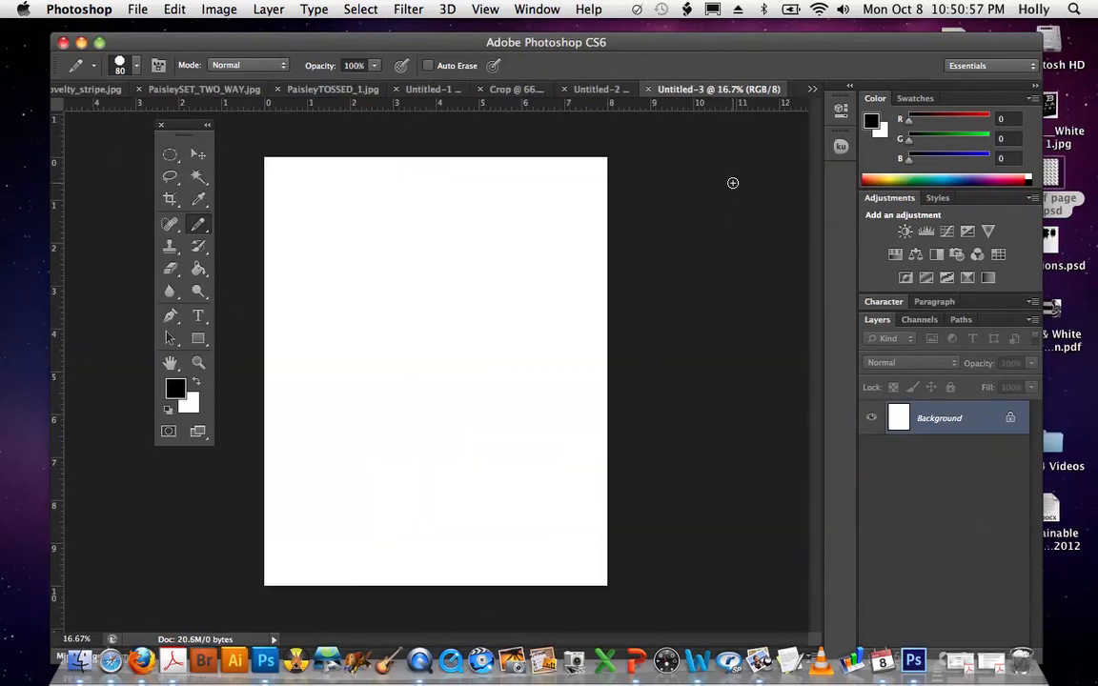
Fill the blank page with the DIAMOND DOT custom pattern in Normal mode at 100% opacity
{"action": "left_click", "coordinate": [174, 10]}
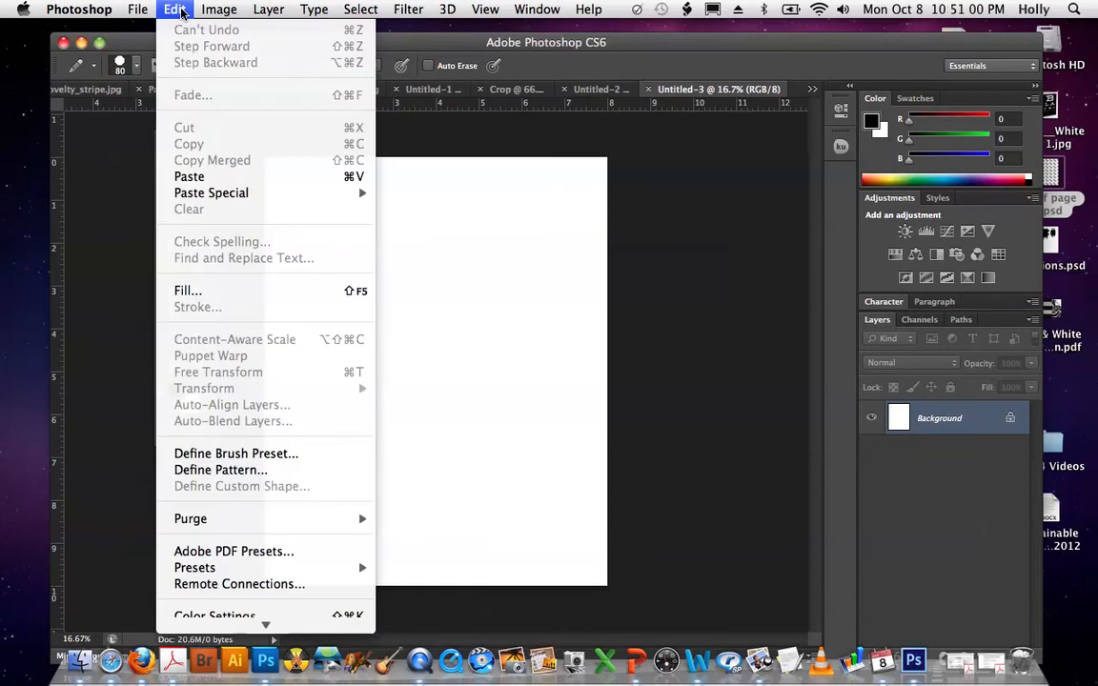
{"action": "left_click", "coordinate": [226, 293]}
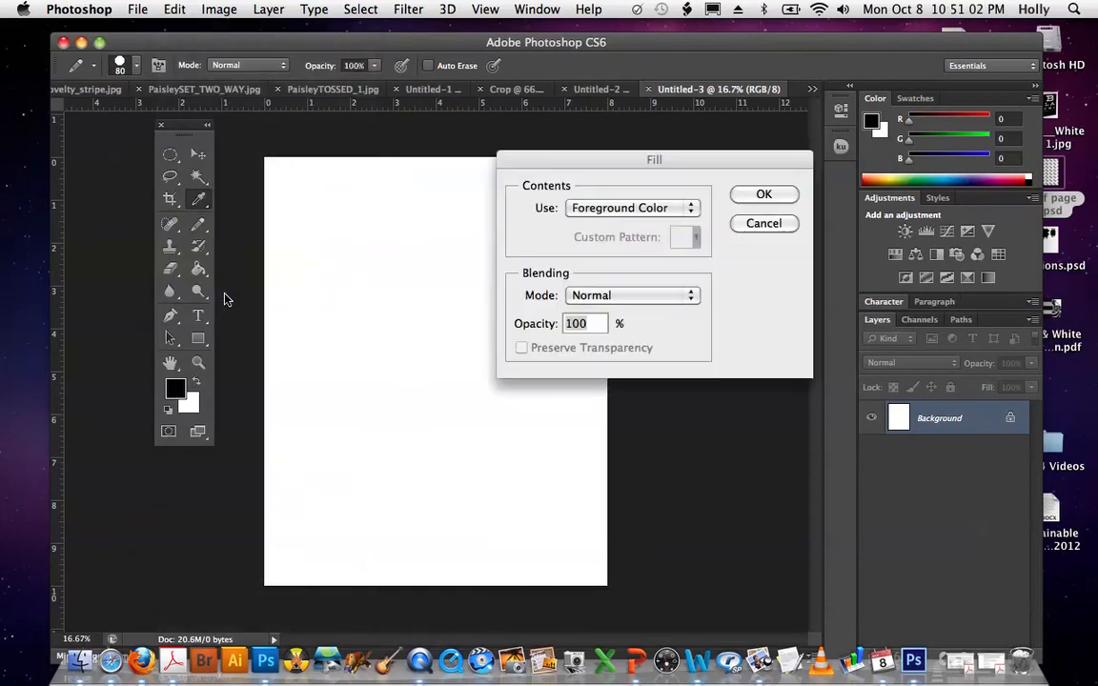
{"action": "left_click", "coordinate": [693, 214]}
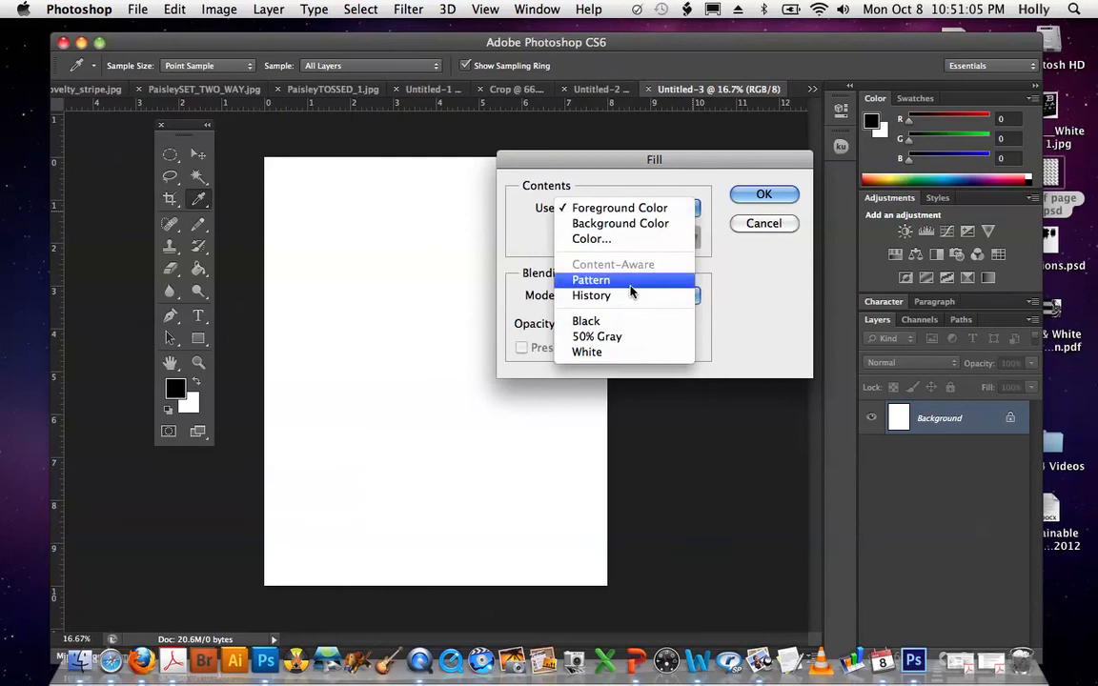
{"action": "left_click", "coordinate": [630, 286]}
{"action": "left_click", "coordinate": [697, 239]}
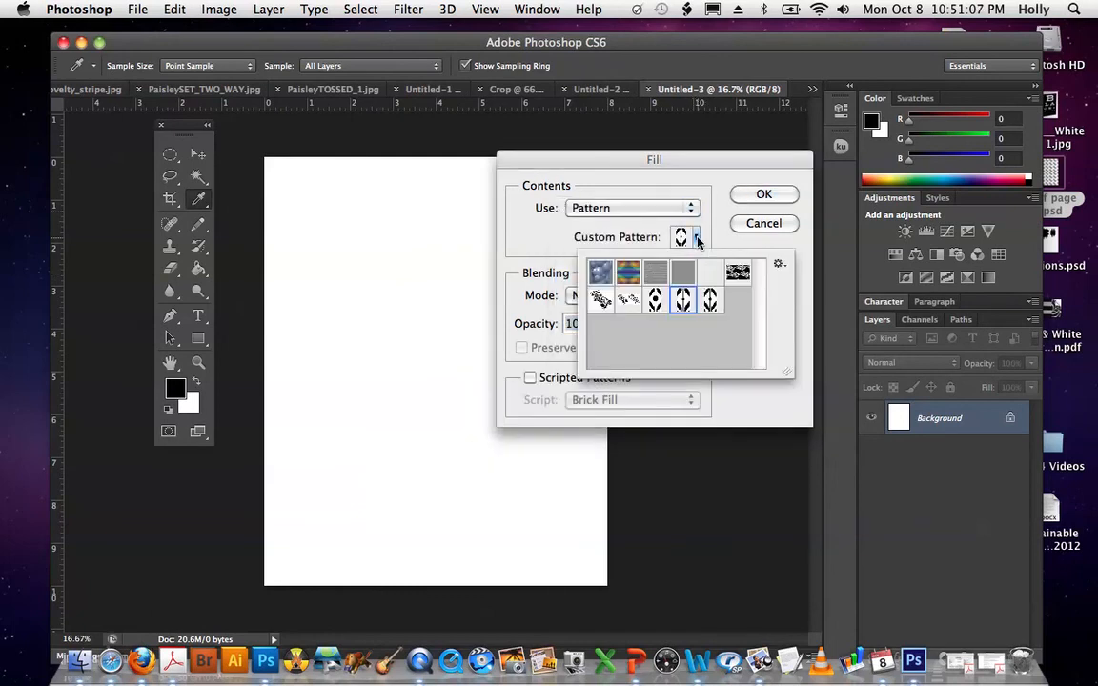
{"action": "left_click", "coordinate": [709, 301]}
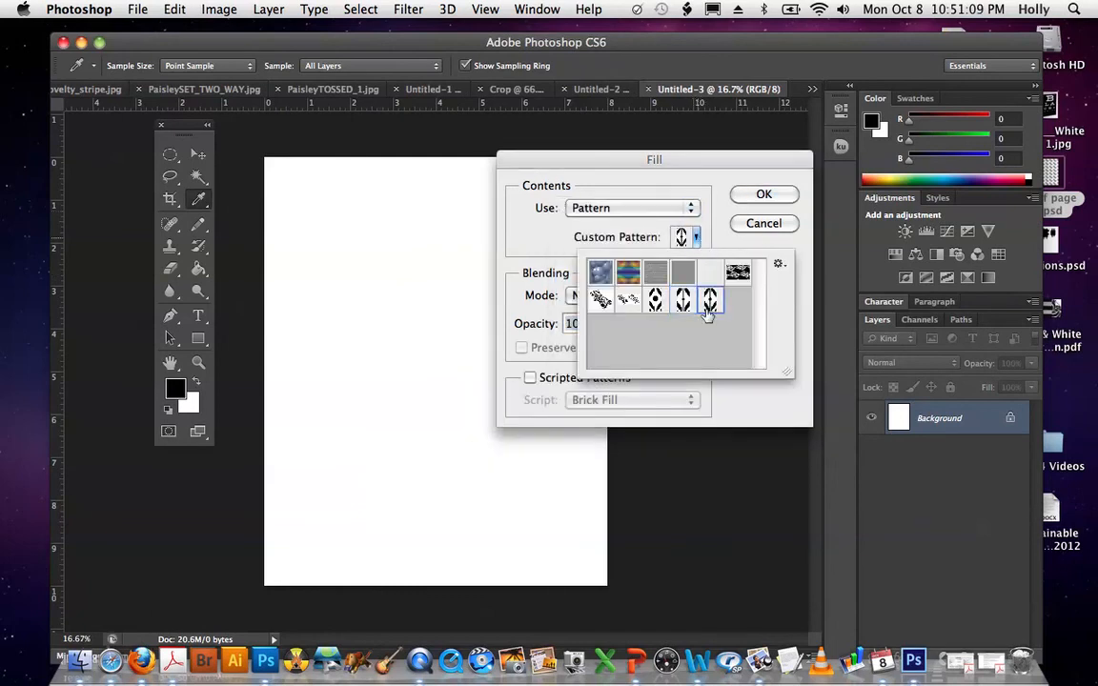
{"action": "left_click", "coordinate": [758, 196]}
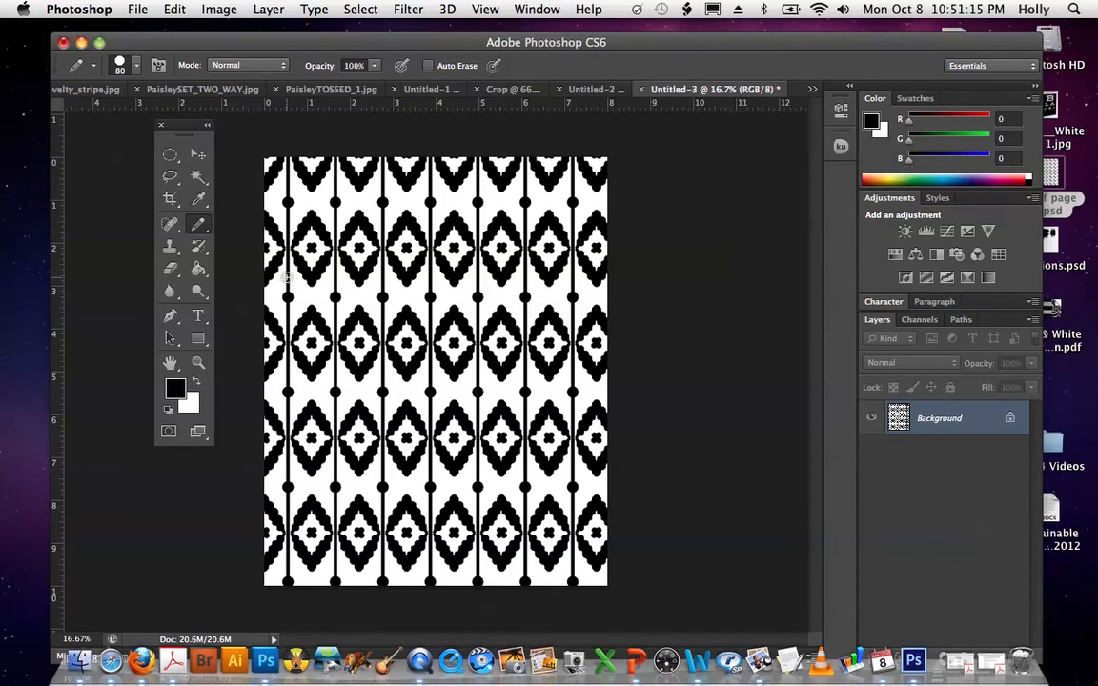
Duplicate the pattern-filled document as a separate image, keeping the suggested name
{"action": "left_click", "coordinate": [199, 363]}
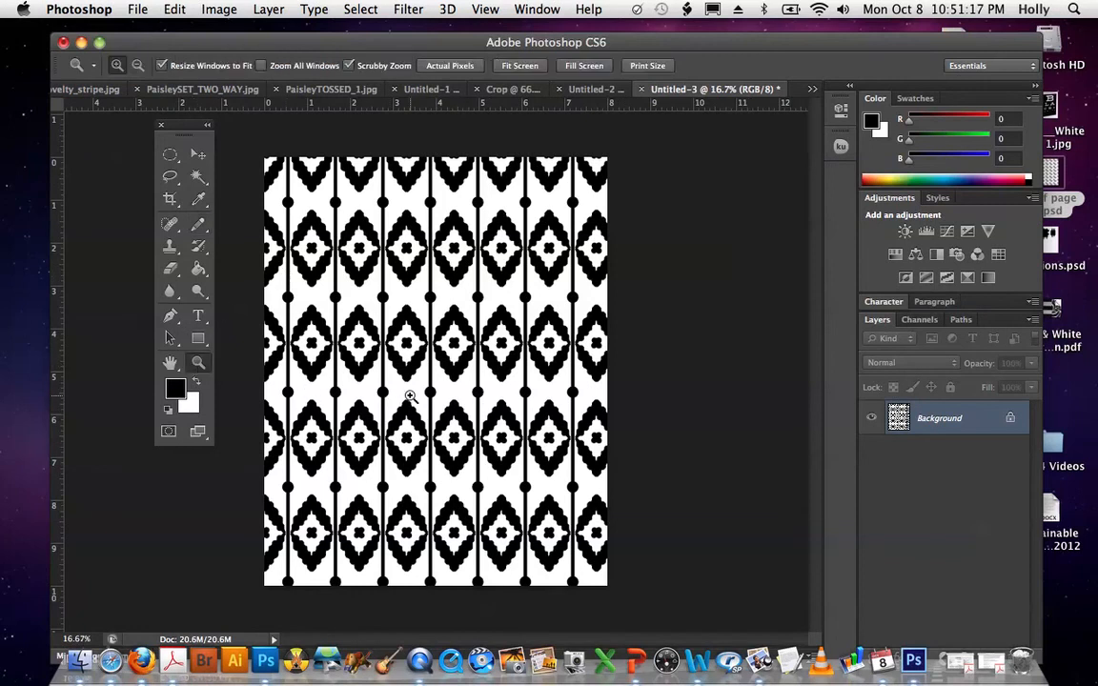
{"action": "left_click", "coordinate": [370, 357]}
{"action": "left_click", "coordinate": [371, 357]}
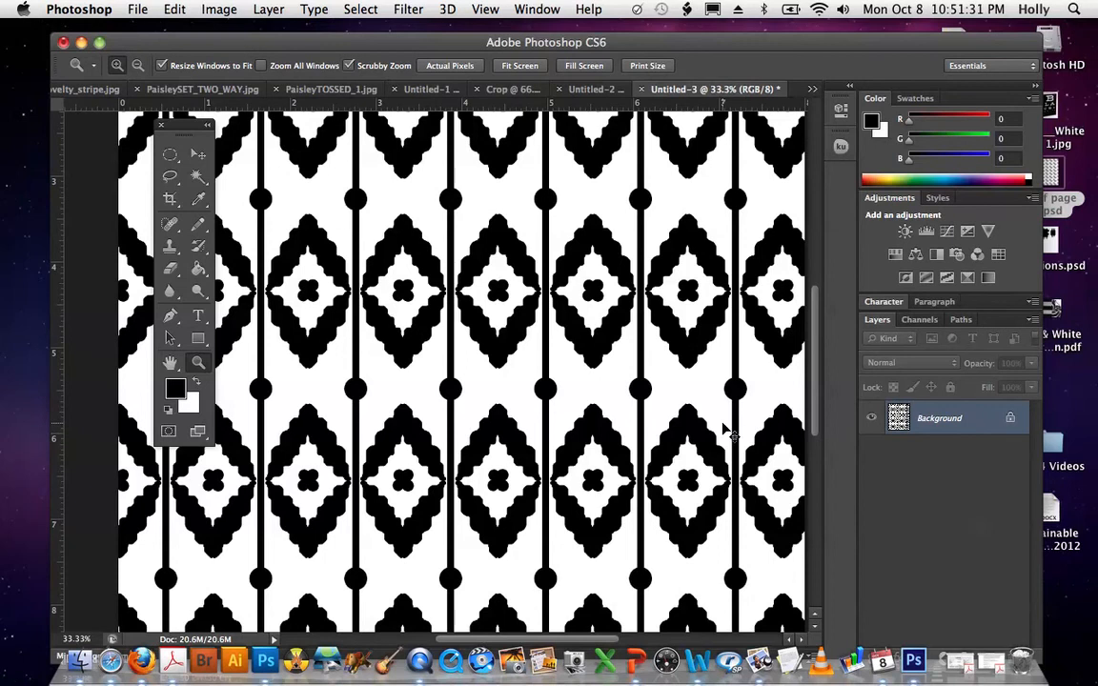
{"action": "key", "text": "super+minus"}
{"action": "key", "text": "super+minus"}
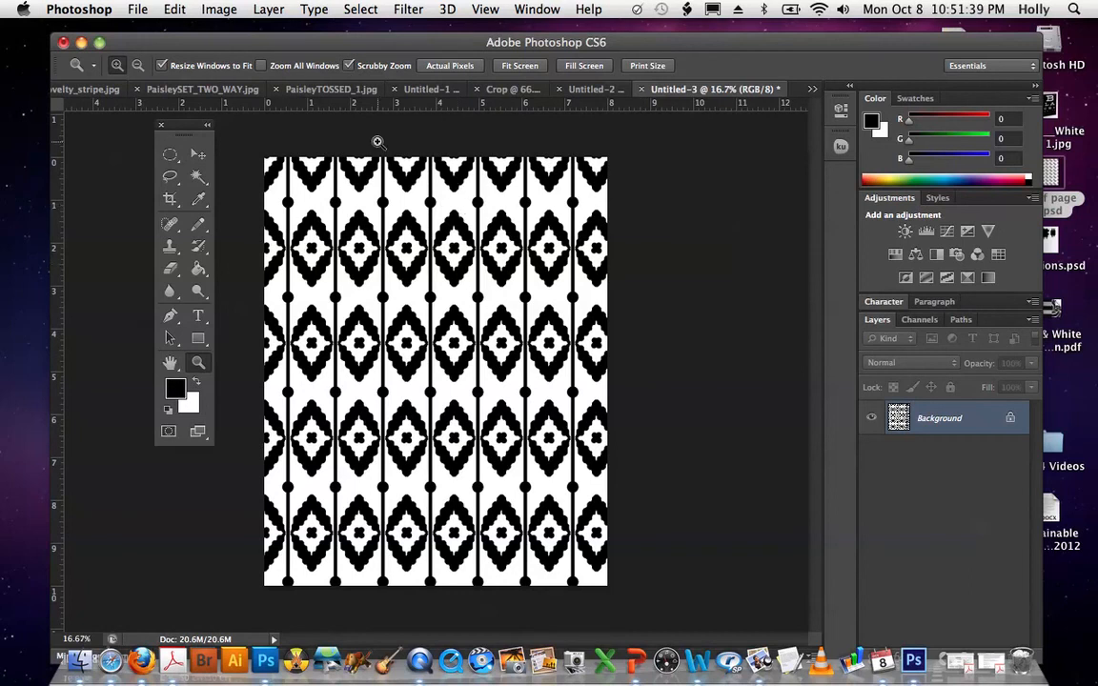
{"action": "left_click", "coordinate": [221, 12]}
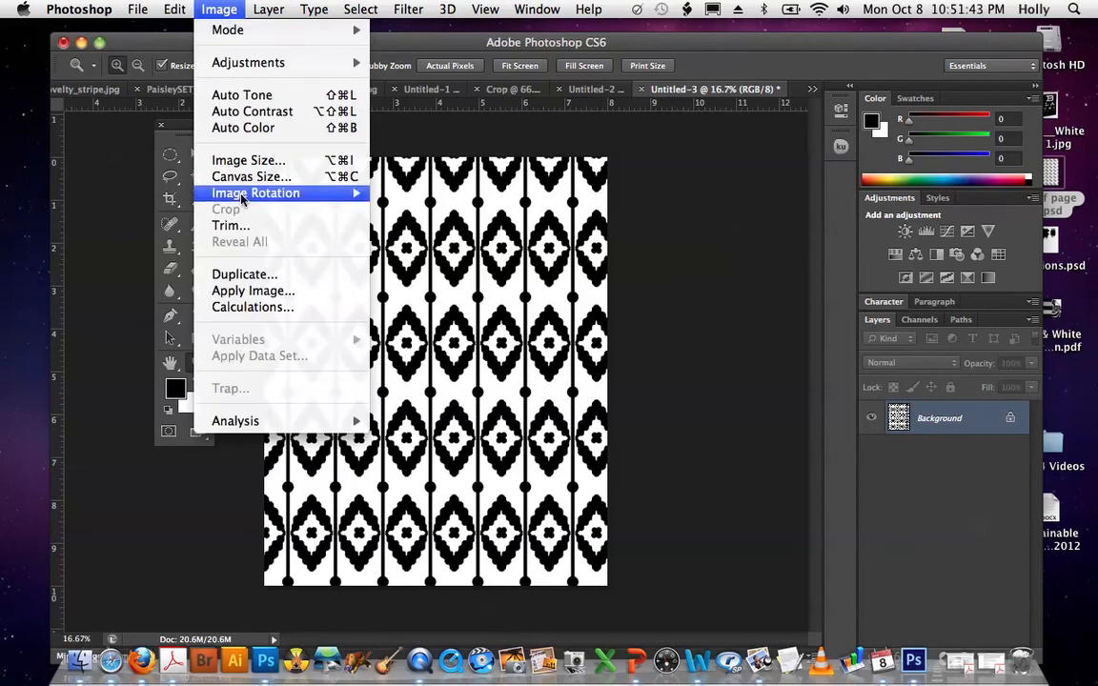
{"action": "left_click", "coordinate": [252, 276]}
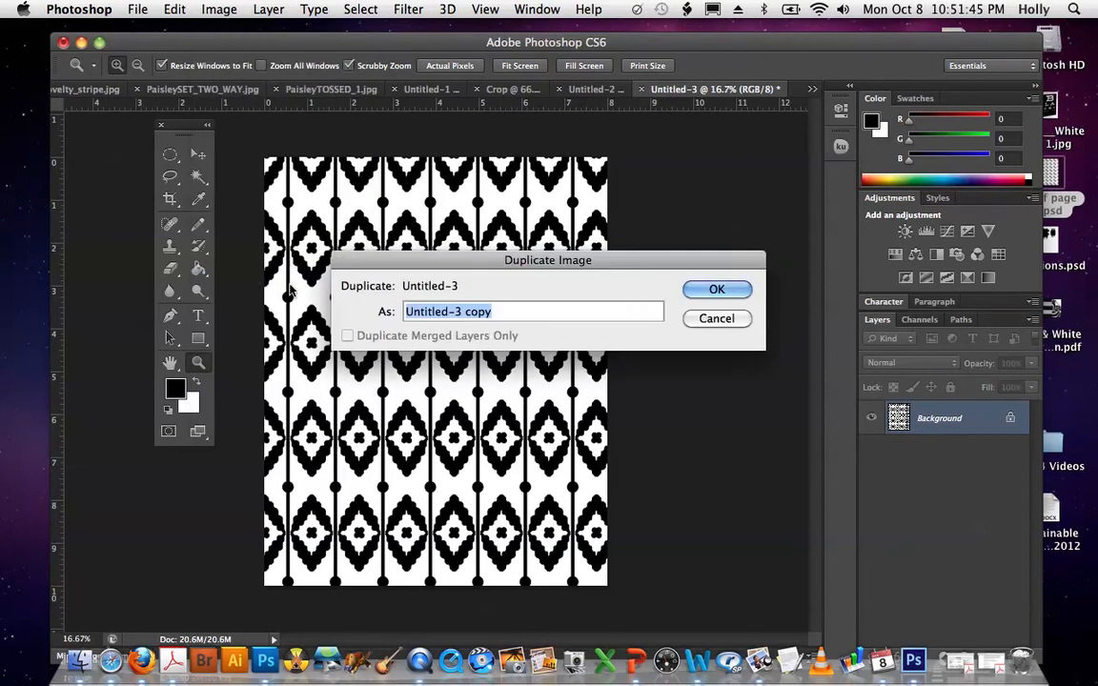
{"action": "left_click", "coordinate": [713, 290]}
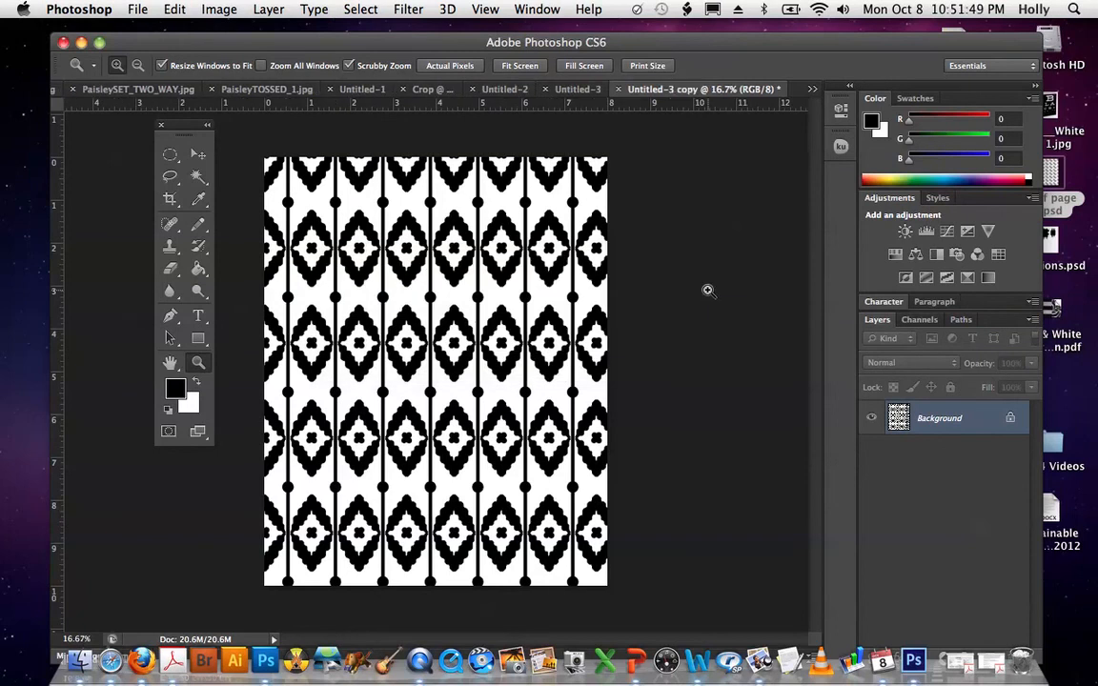
Float the original Untitled-3 document beside its copy and invert its black and white colours
{"action": "left_click_drag", "start_coordinate": [578, 89], "coordinate": [537, 106]}
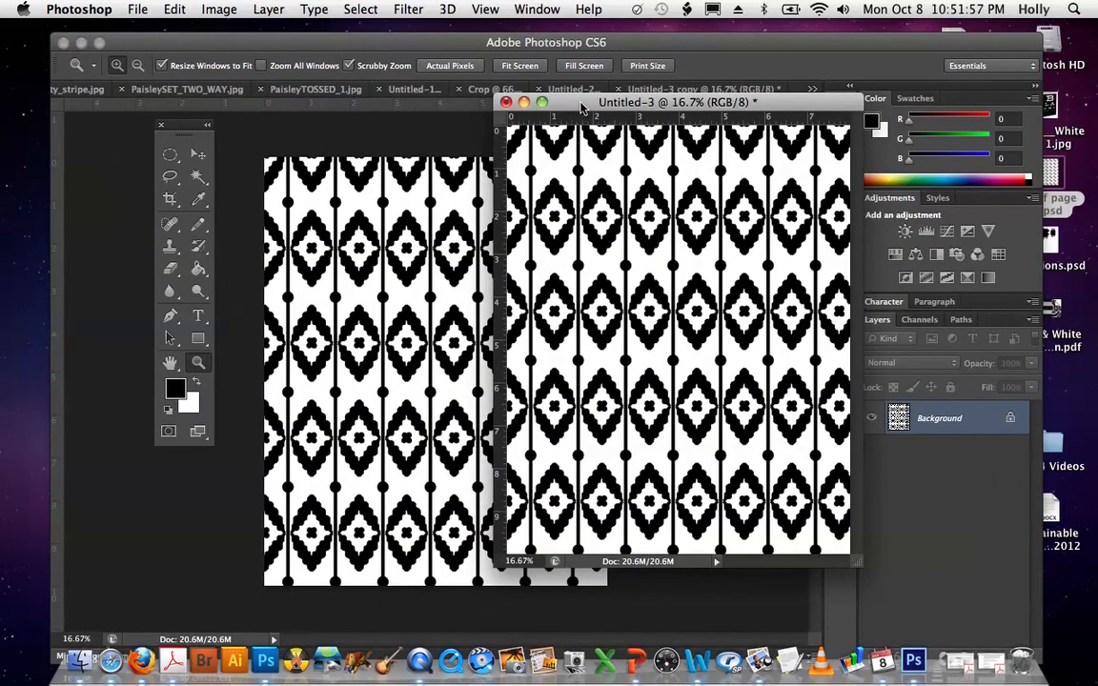
{"action": "left_click", "coordinate": [222, 9]}
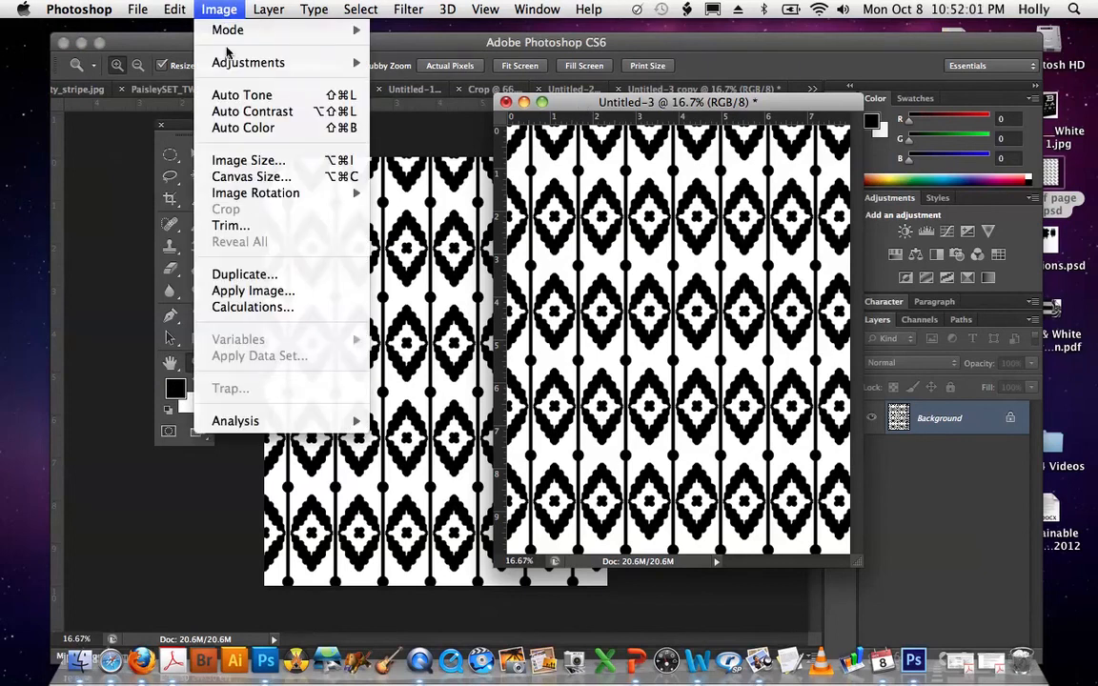
{"action": "mouse_move", "coordinate": [228, 64]}
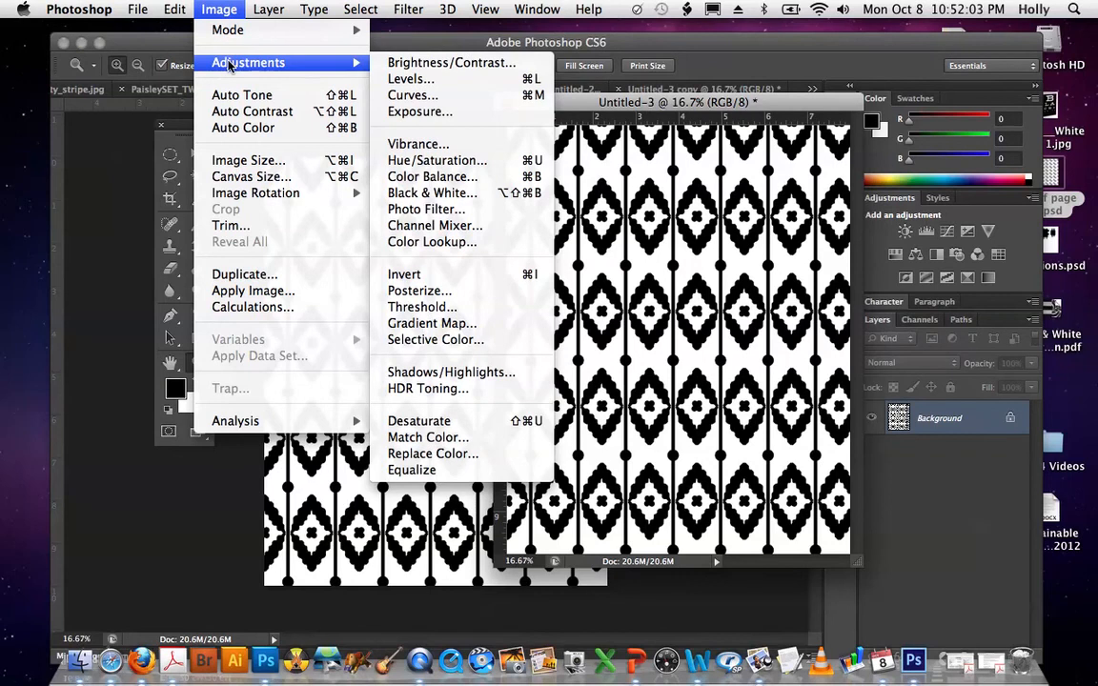
{"action": "left_click", "coordinate": [419, 276]}
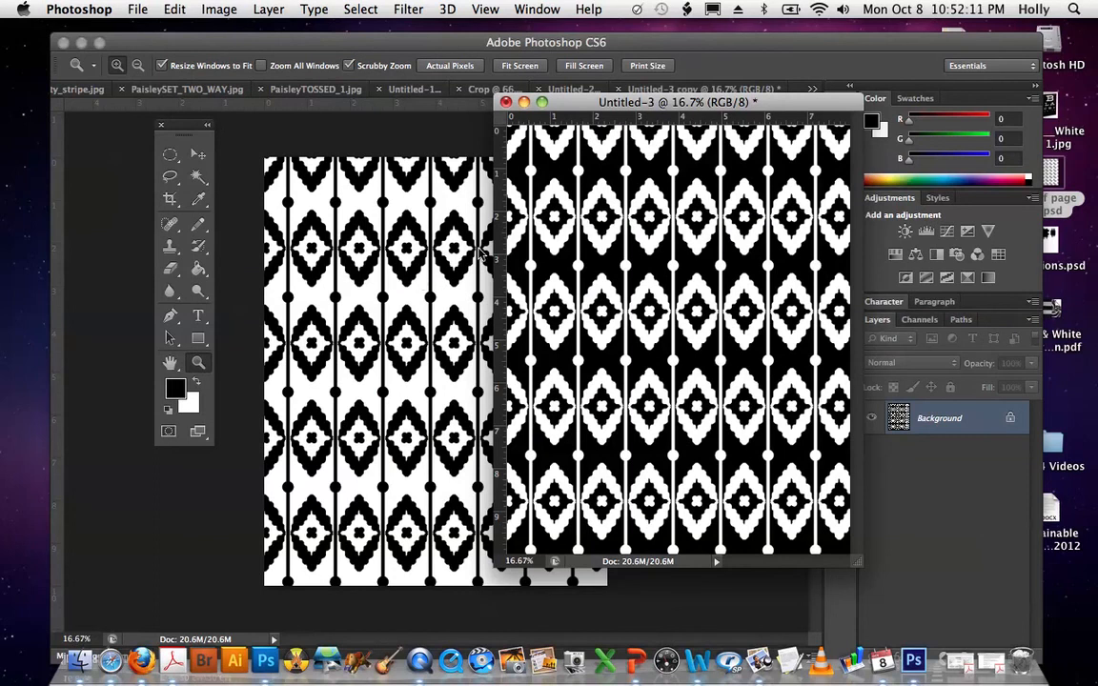
Save the inverted pattern as DIAMOND DOT_BLACK.tif in the BLACK & WHITE folder, TIFF format with no image compression, and close it
{"action": "left_click", "coordinate": [138, 10]}
{"action": "left_click", "coordinate": [152, 145]}
{"action": "type", "text": "DO"}
{"action": "key", "text": "BackSpace"}
{"action": "type", "text": "IAMOND DOT "}
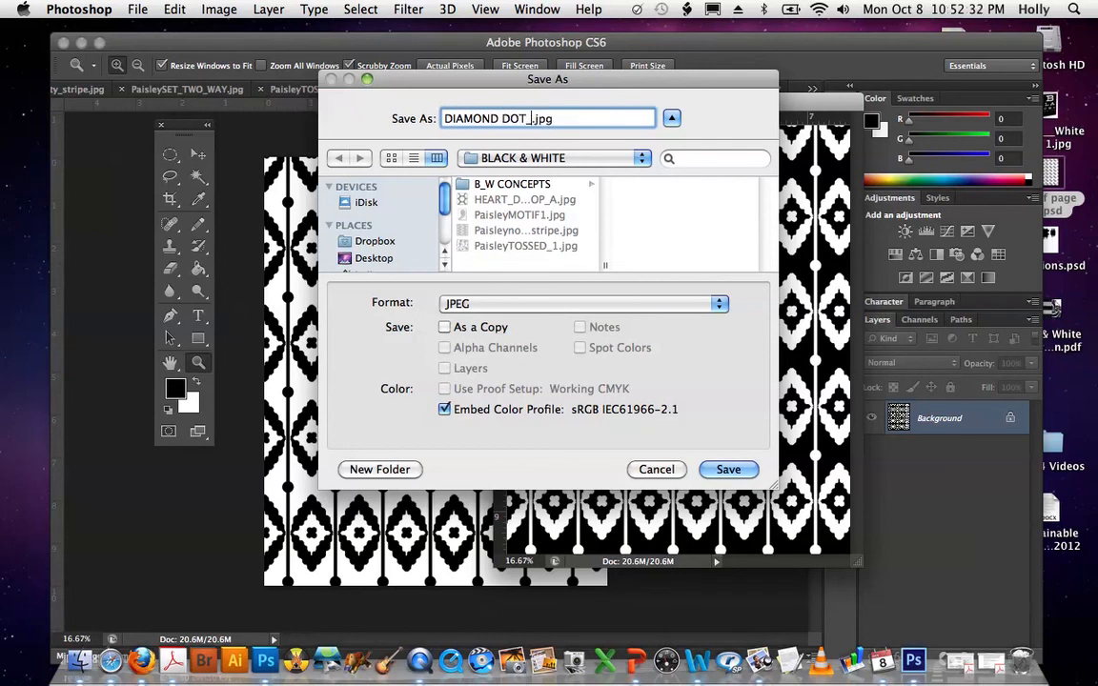
{"action": "type", "text": "BLACK"}
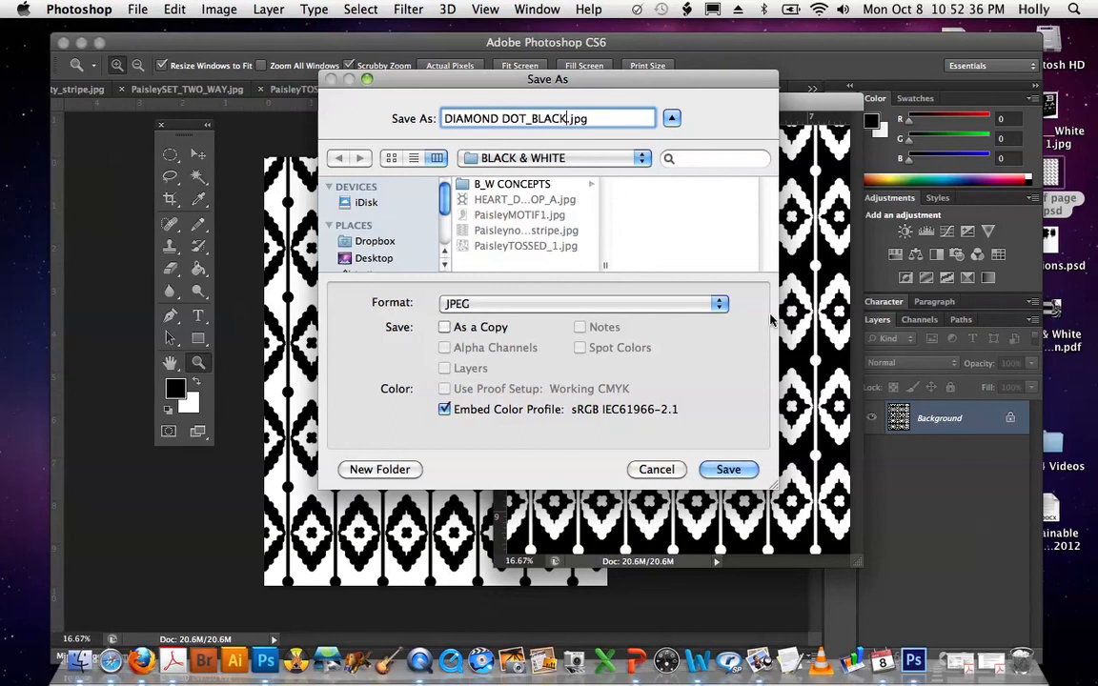
{"action": "left_click", "coordinate": [730, 470]}
{"action": "left_click", "coordinate": [719, 305]}
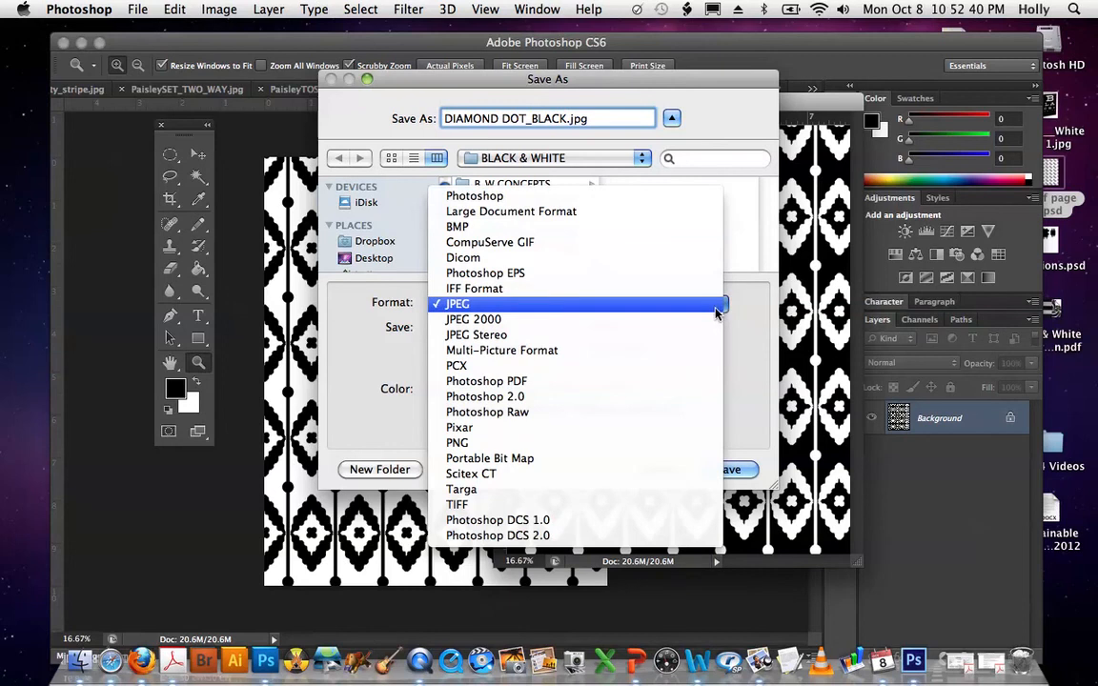
{"action": "left_click", "coordinate": [652, 504]}
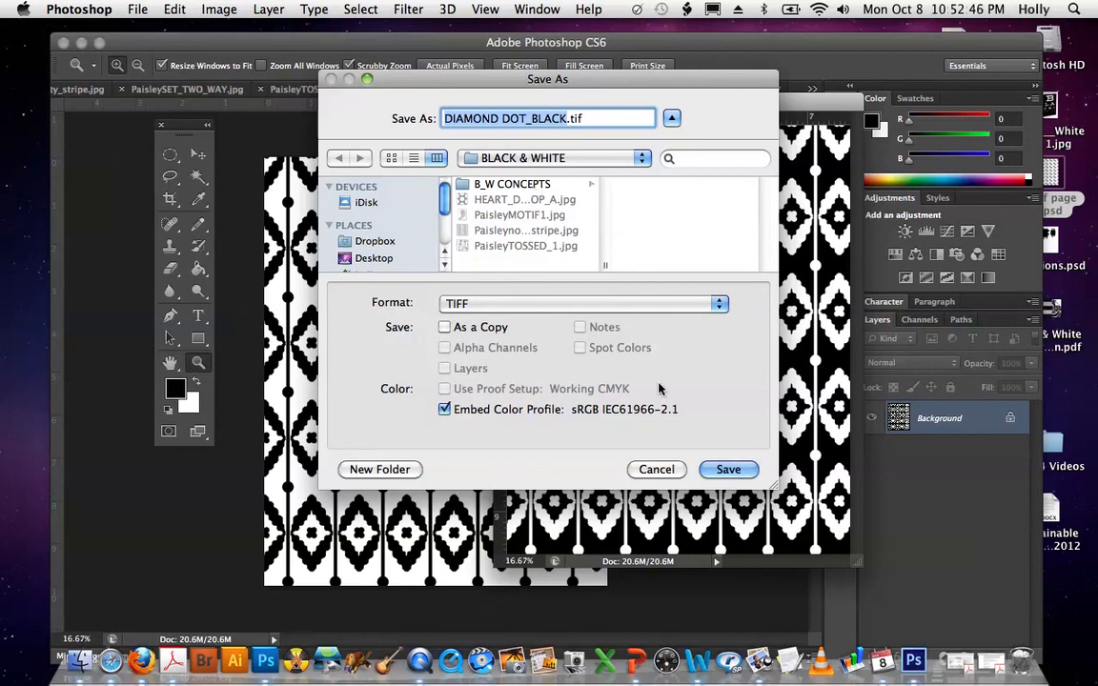
{"action": "left_click", "coordinate": [729, 469]}
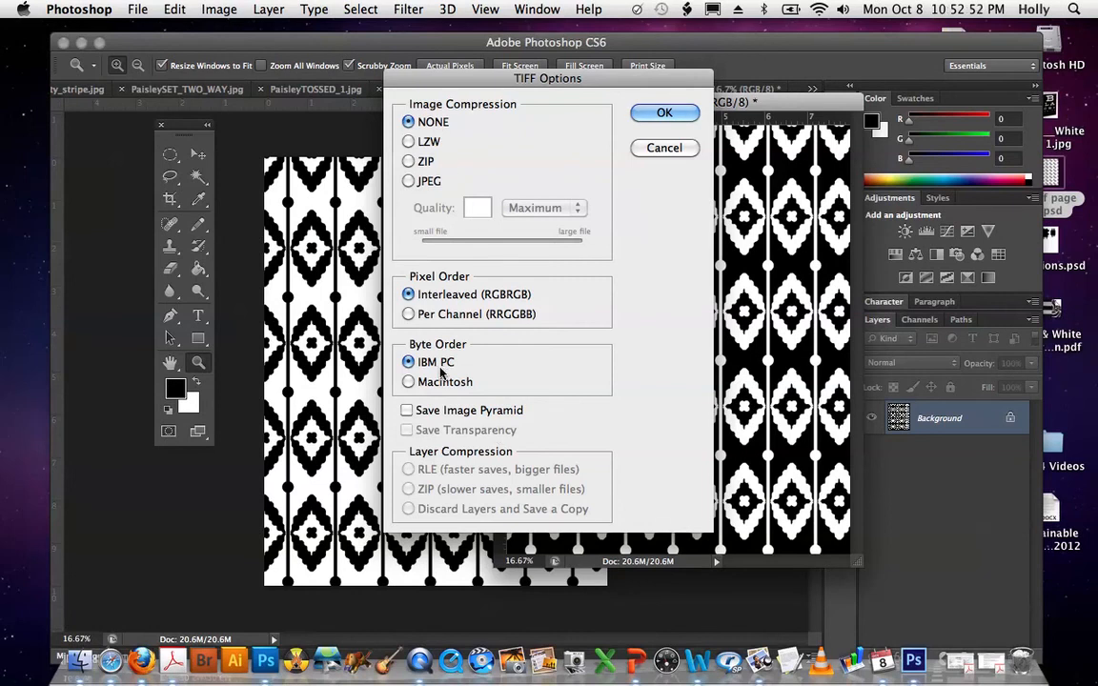
{"action": "left_click", "coordinate": [667, 114]}
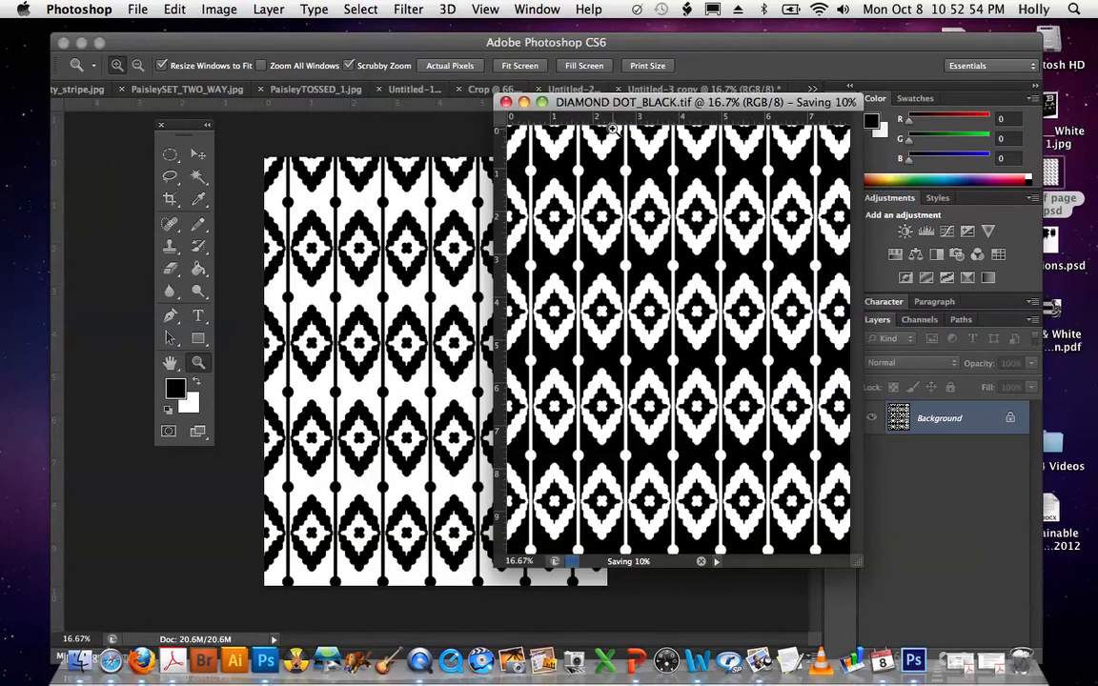
{"action": "key", "text": "super+w"}
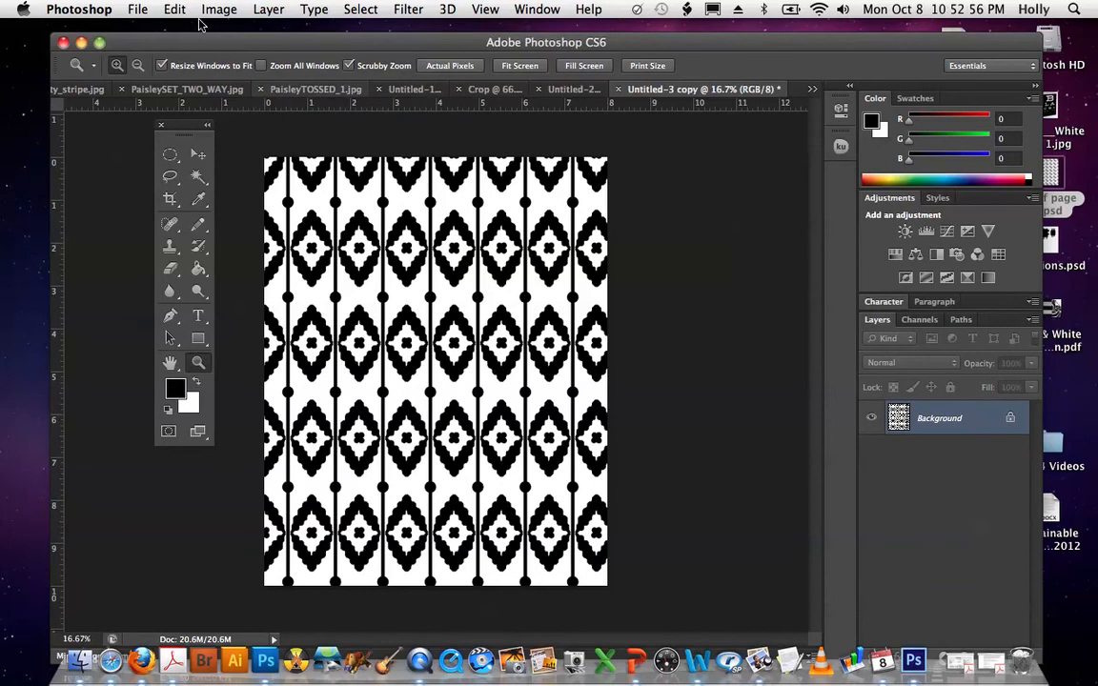
Save the Untitled-3 copy as DIAMOND DOT_WHITE.tif in the BLACK & WHITE folder, TIFF format with no image compression
{"action": "left_click", "coordinate": [139, 10]}
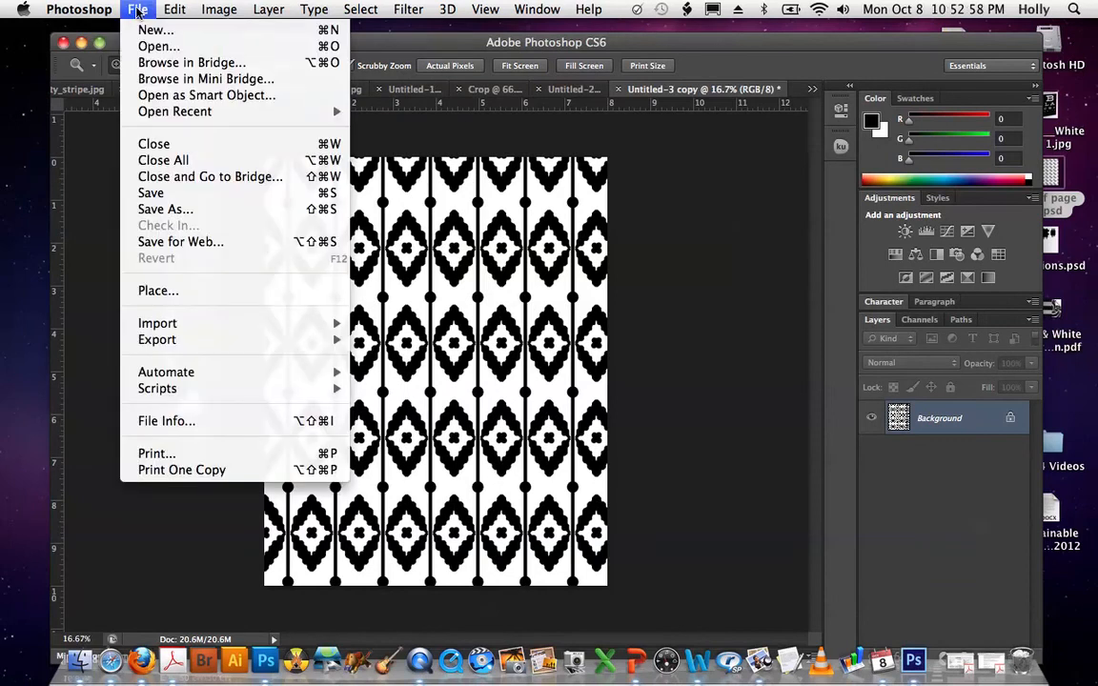
{"action": "left_click", "coordinate": [181, 218]}
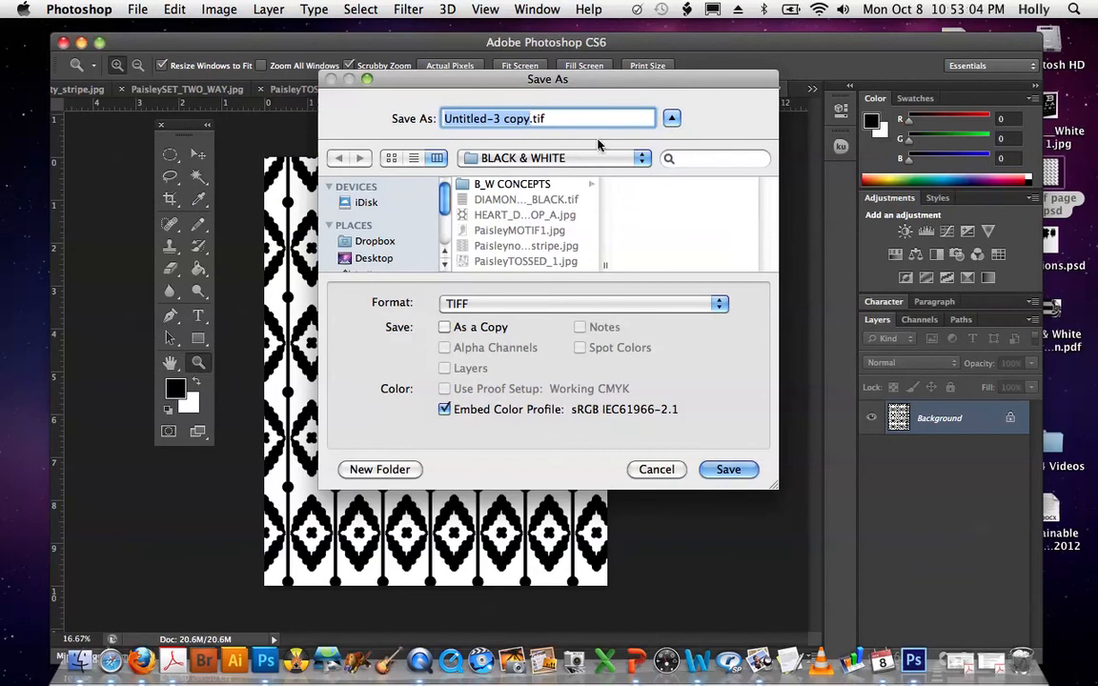
{"action": "type", "text": "D"}
{"action": "type", "text": "IAMOND D"}
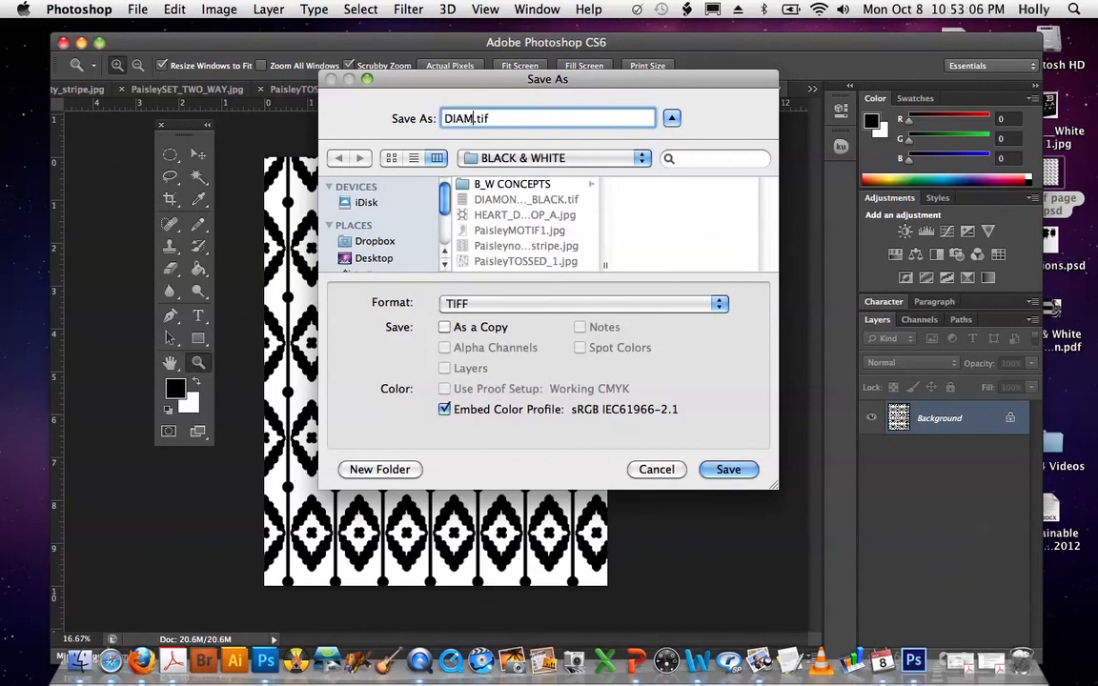
{"action": "type", "text": "OT "}
{"action": "type", "text": "WHITE"}
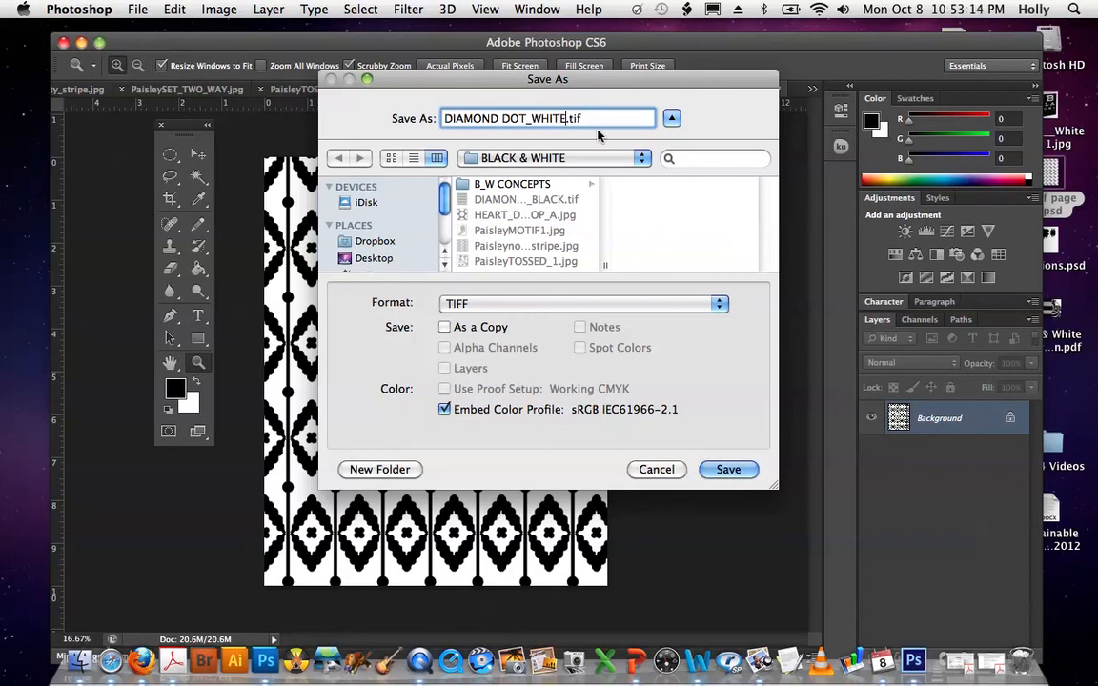
{"action": "left_click", "coordinate": [729, 470]}
{"action": "left_click", "coordinate": [665, 112]}
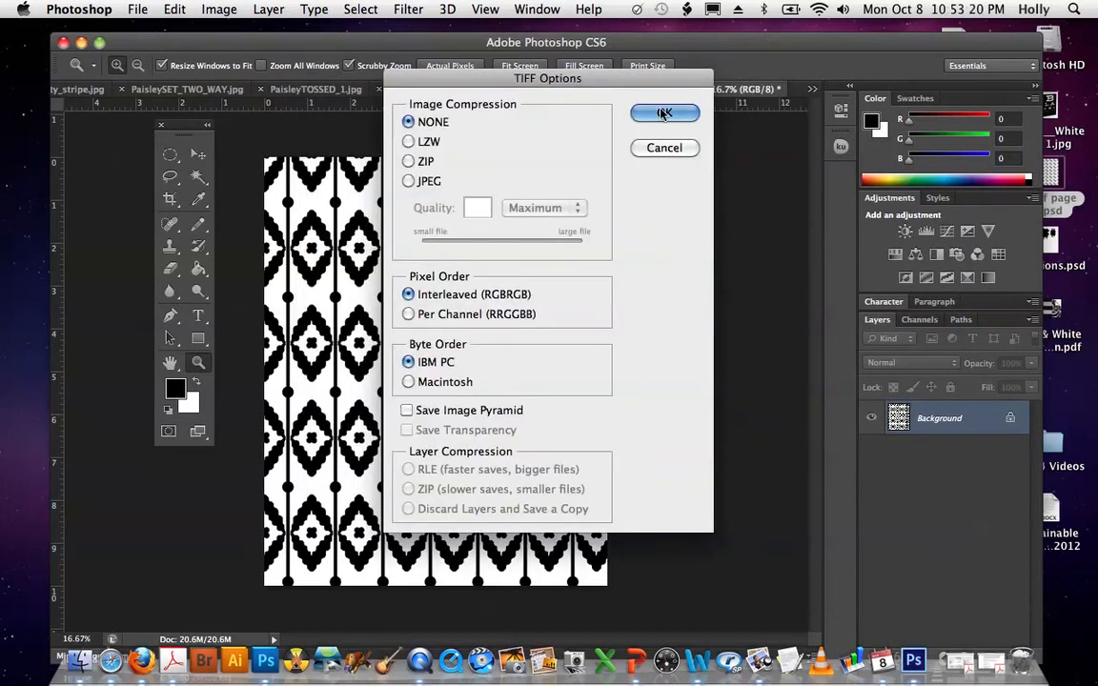